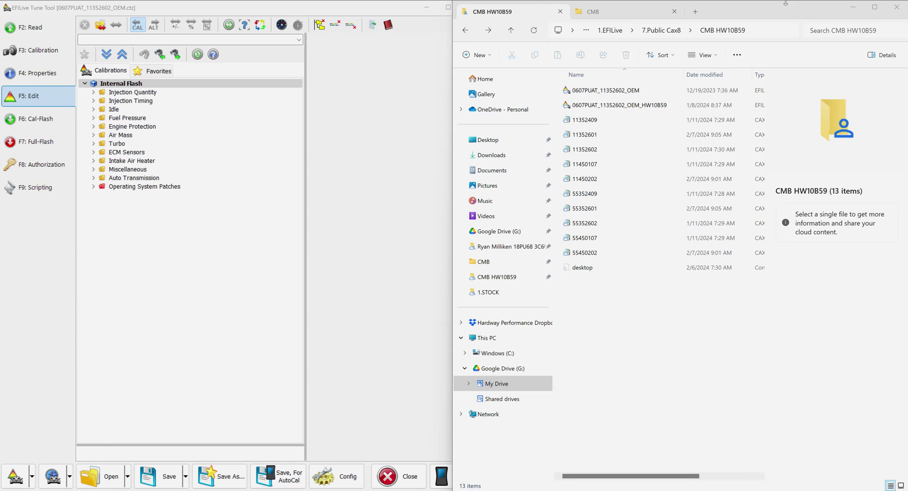
Narrow the Name column in the CMB HW10B59 folder and review its CAX8 files through 55450202
left_click(524, 16)
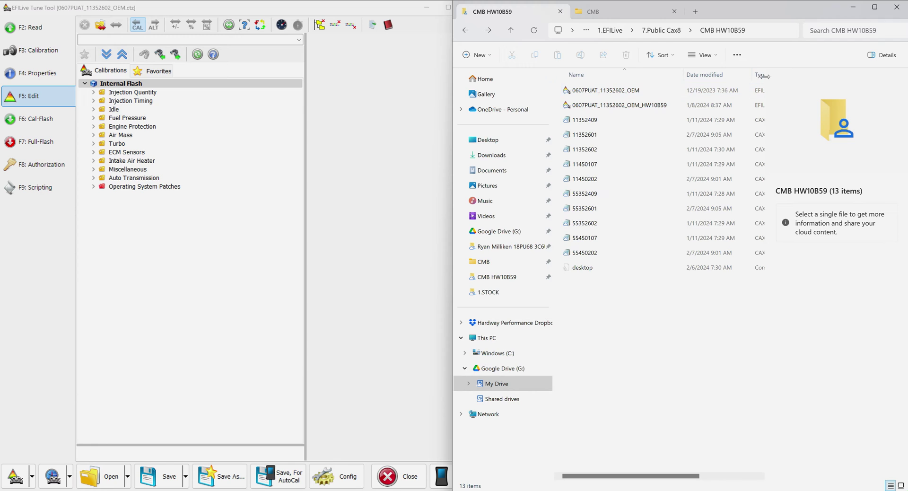
left_click_drag(683, 74, 663, 74)
left_click(589, 135)
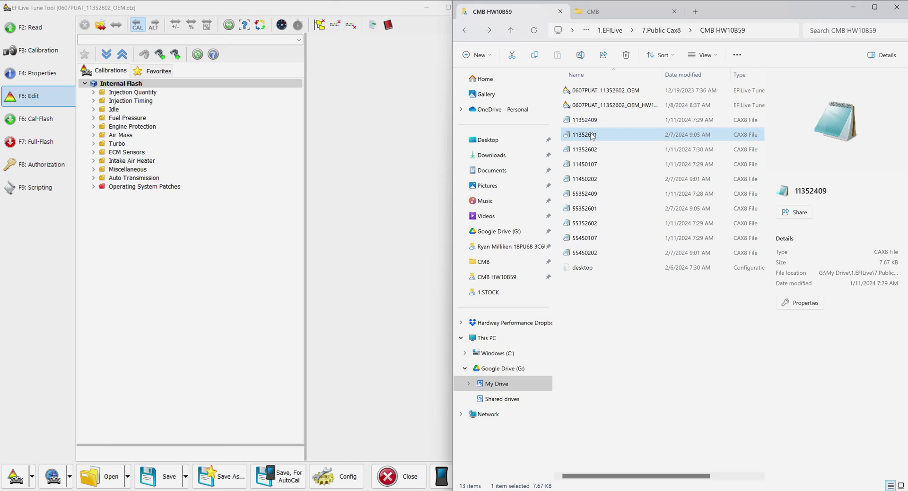
left_click(591, 150)
left_click(591, 165)
left_click(591, 179)
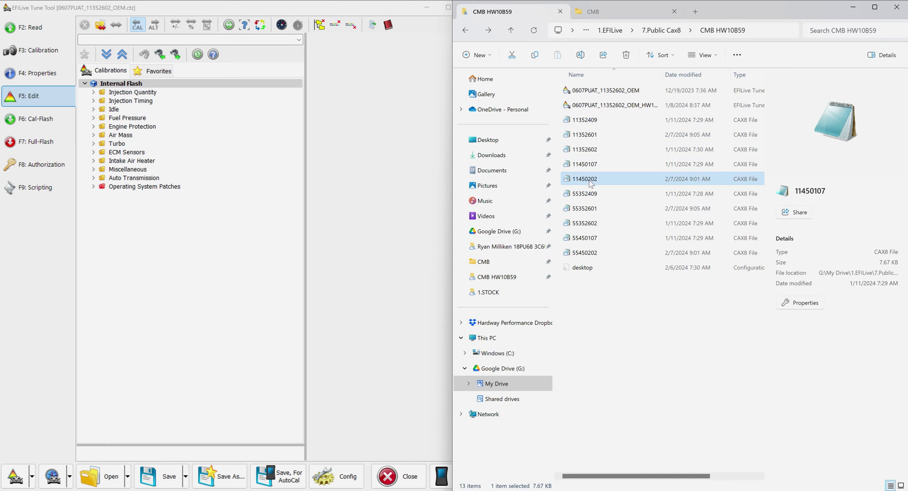
left_click(589, 193)
left_click(589, 209)
left_click(590, 224)
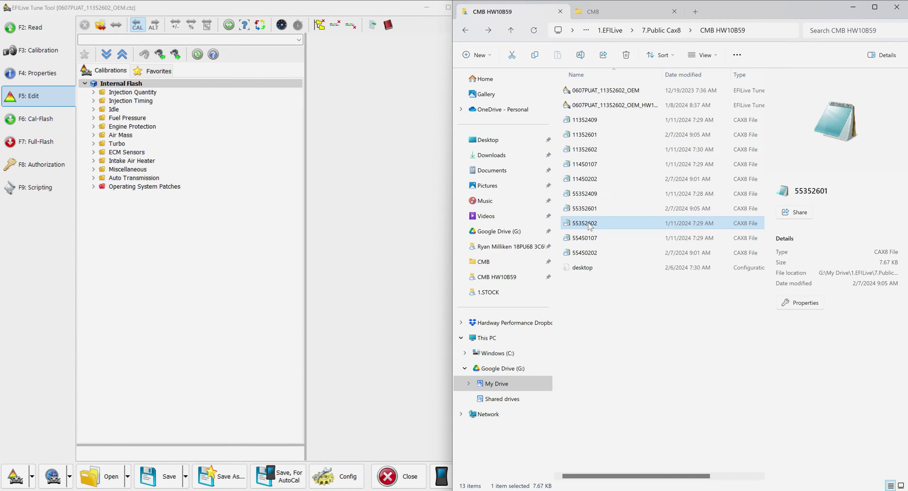
left_click(588, 238)
left_click(588, 253)
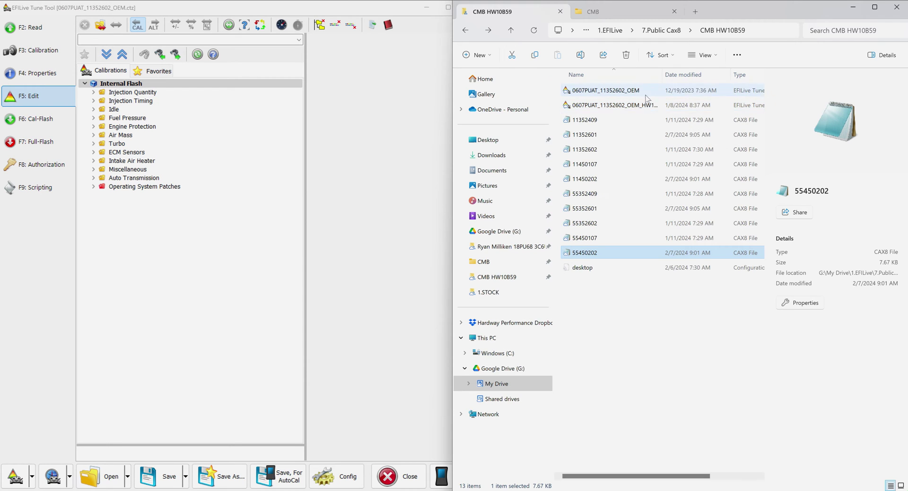
Compare the 0607PUAT_11352602_OEM tune's operating system in the calibration summary with the 11352602 CAX8 file name, and return to editing
left_click(618, 91)
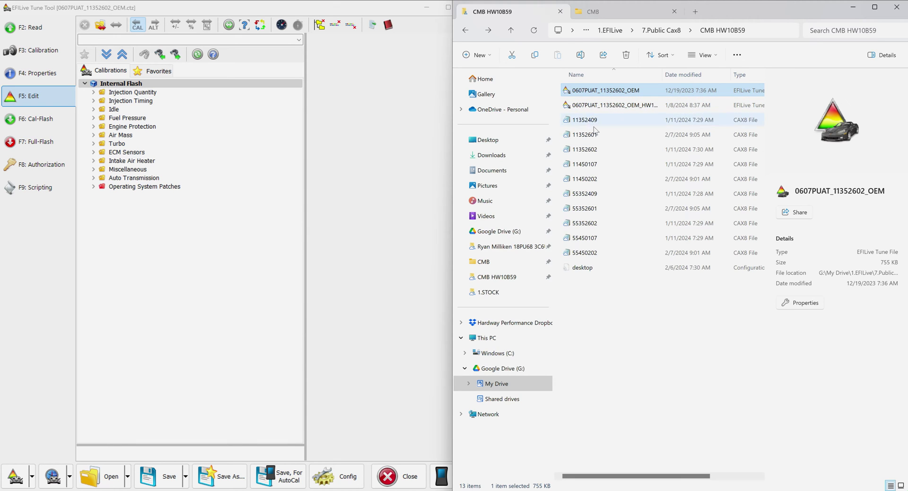
left_click(575, 152)
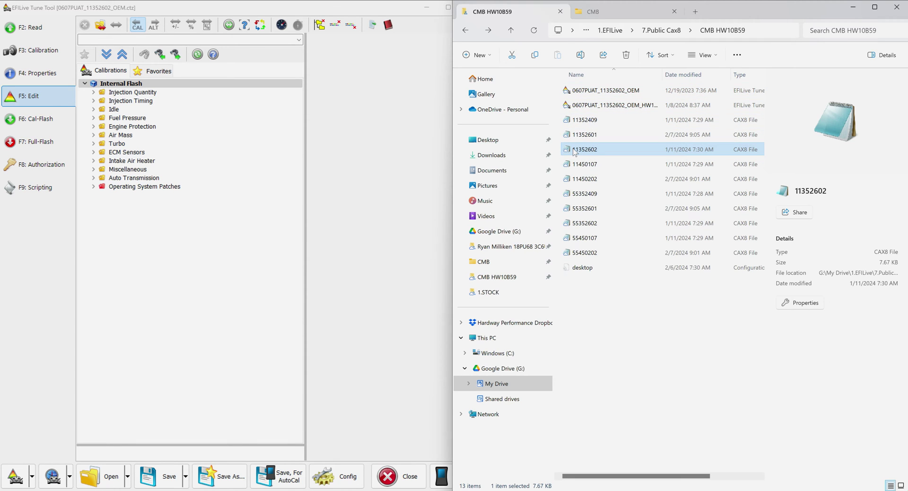
left_click(71, 52)
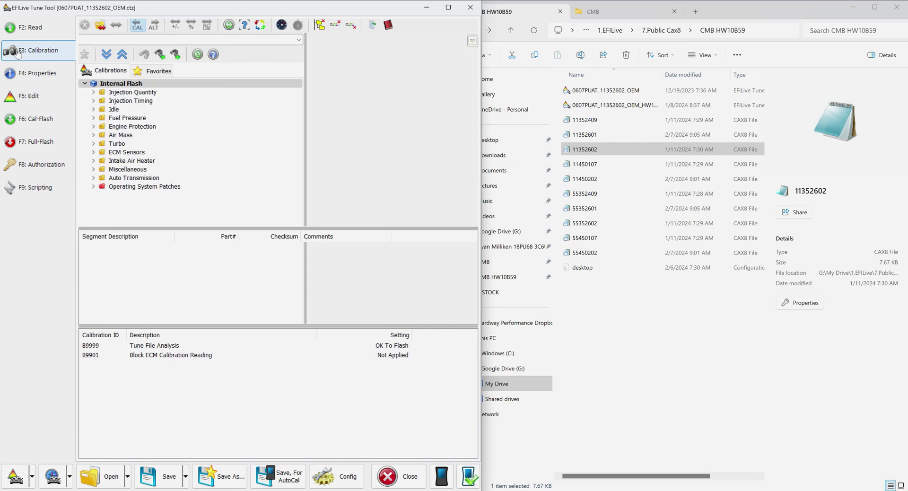
left_click(208, 64)
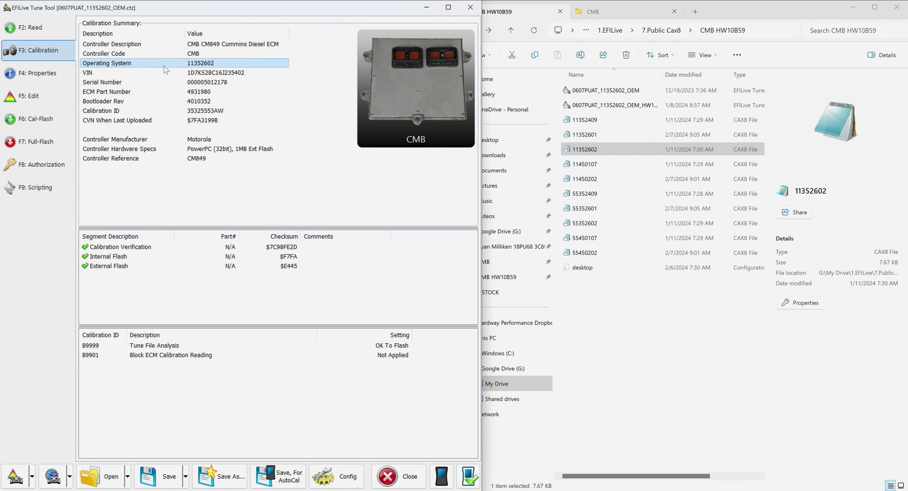
left_click(32, 96)
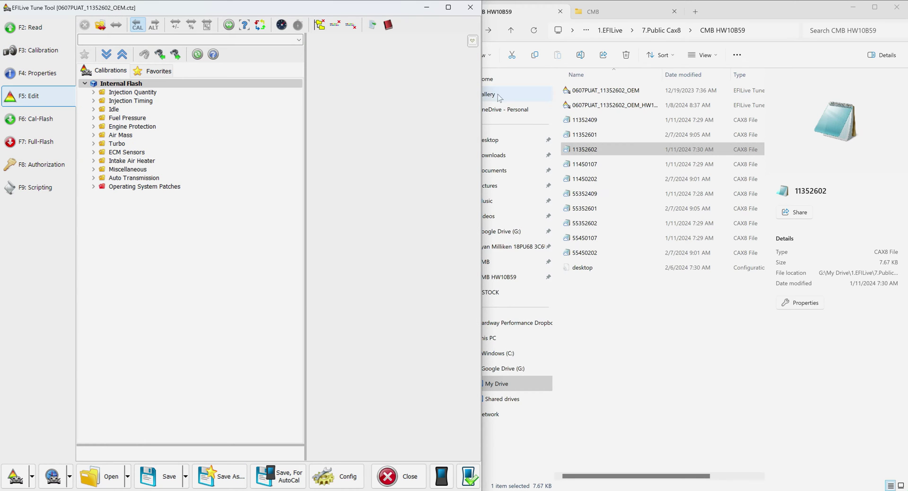
Expand the ECM Sensors calibrations of the OEM tune and inspect the Boost Pressure and Intake Air Temperature conversion entries
left_click(605, 89)
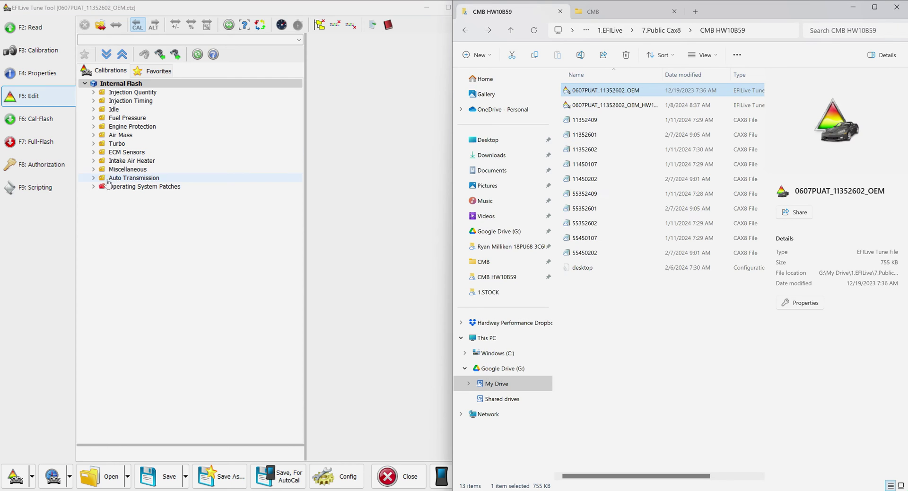
left_click(108, 197)
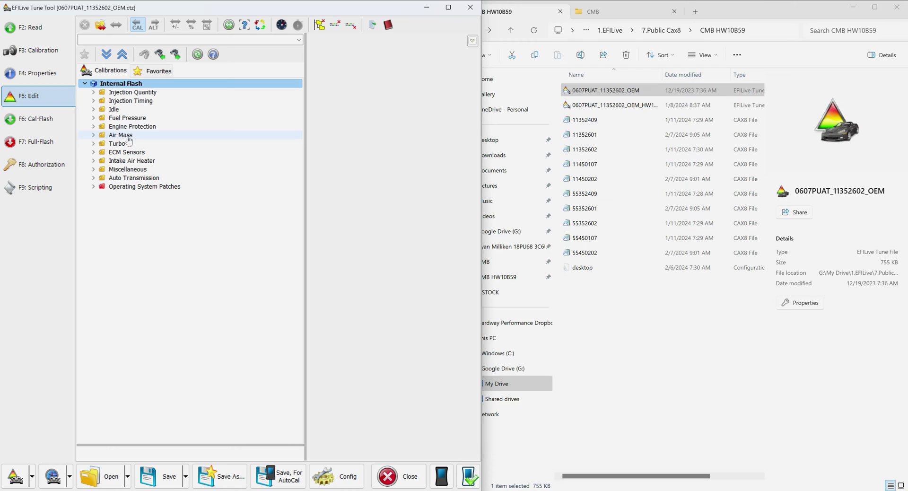
left_click(93, 151)
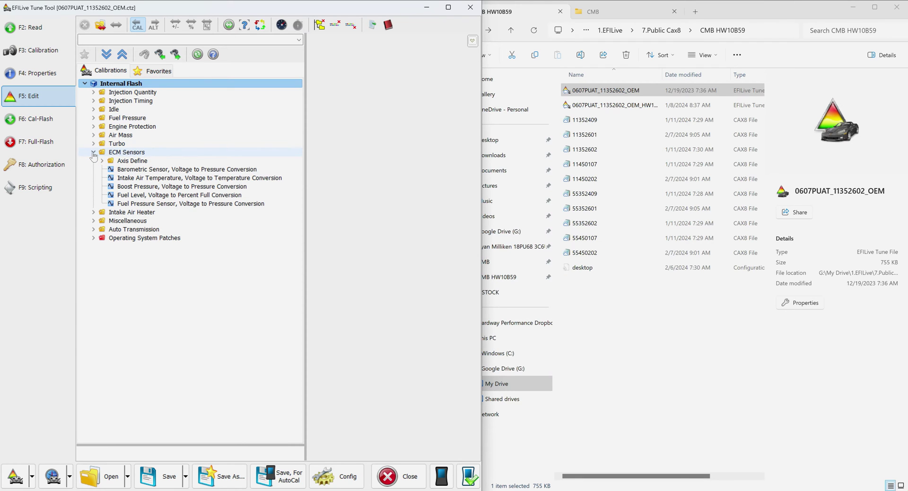
left_click(133, 187)
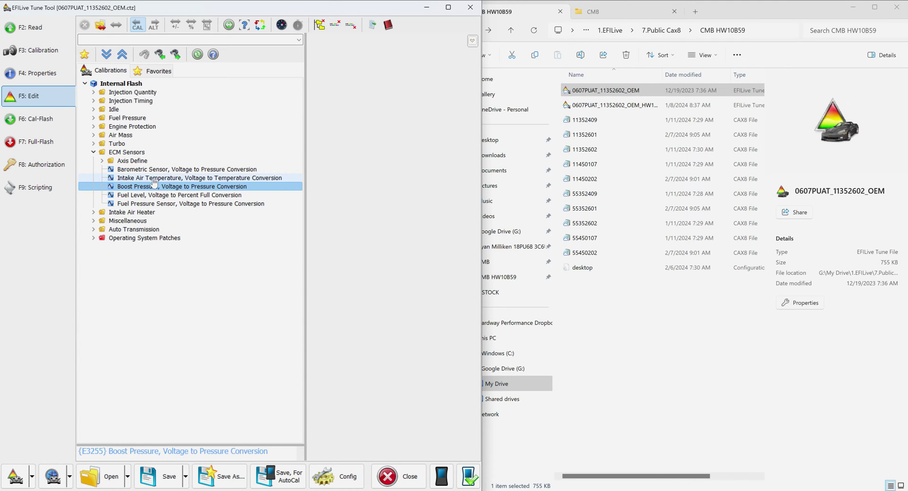
left_click(154, 179)
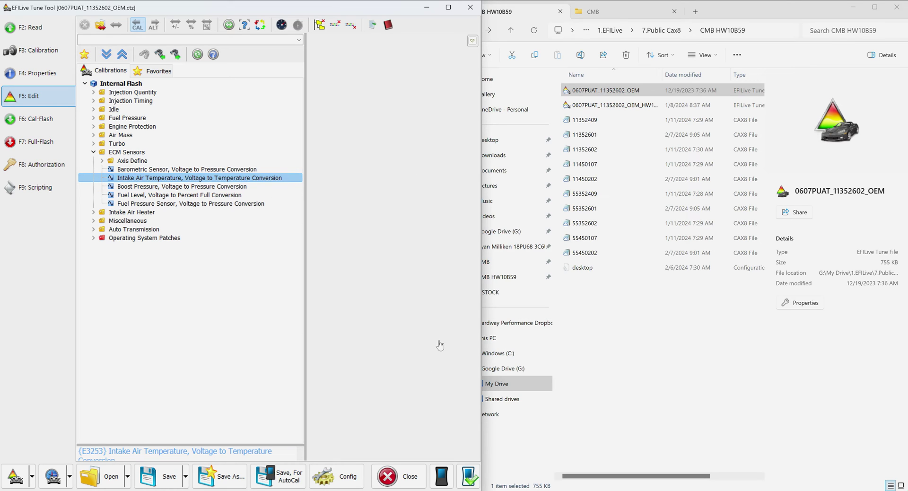
Copy all CAX8 files from 11352409 through 55450202 in the CMB HW10B59 folder
left_click(694, 387)
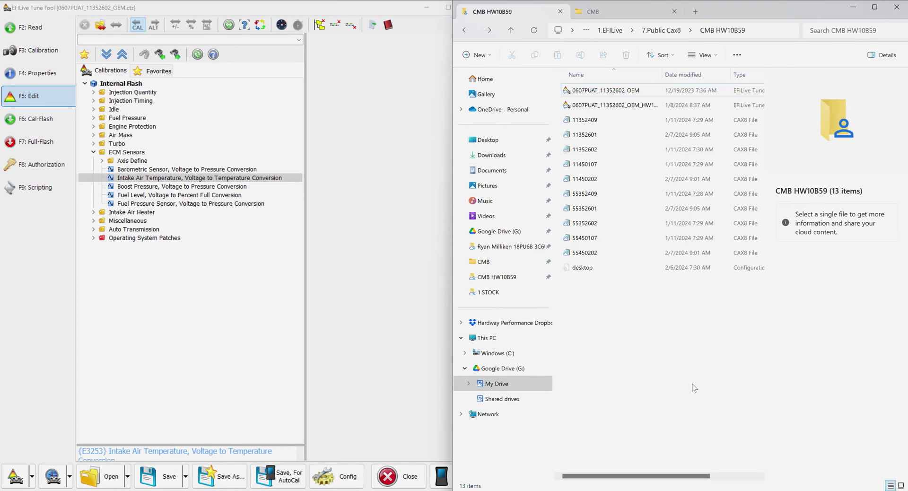
left_click(593, 123)
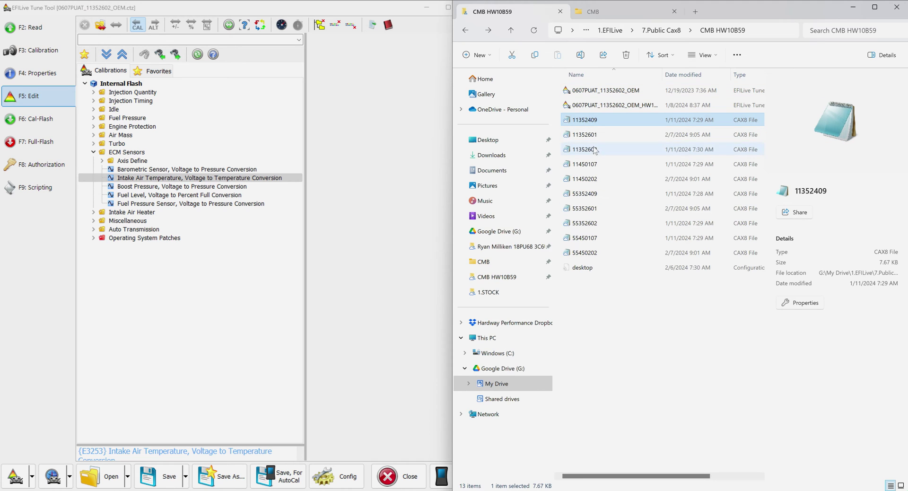
left_click(589, 256, "shift")
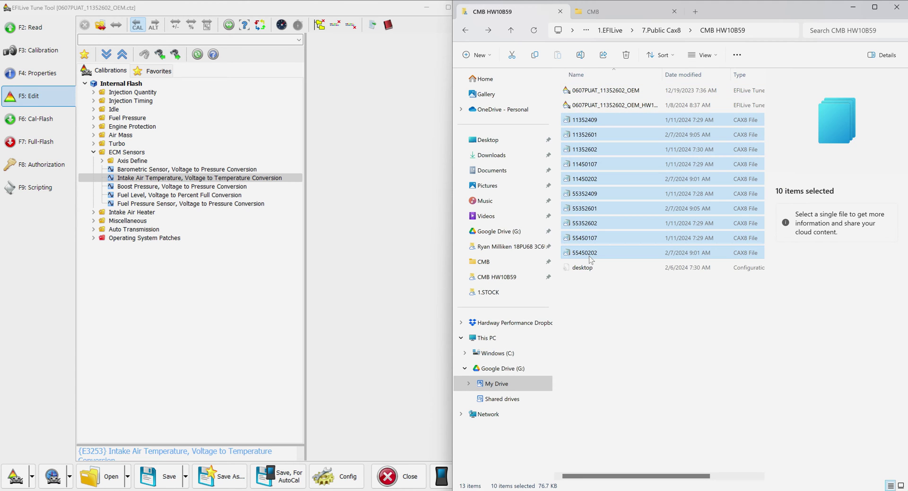
key("ctrl+c")
Paste the copied CAX8 files into the CMB folder under Documents, EFILive, V8, User Defined Cax8
left_click(634, 8)
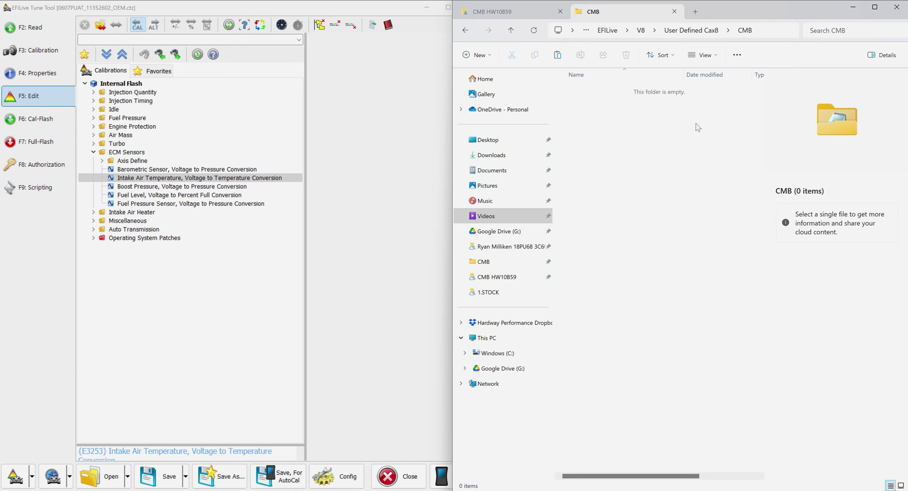
left_click(485, 171)
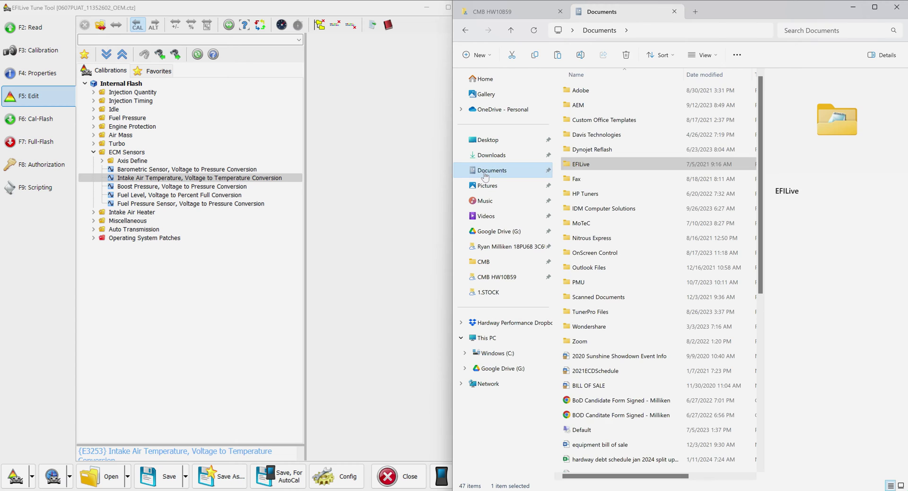
left_click(581, 167)
double_click(587, 168)
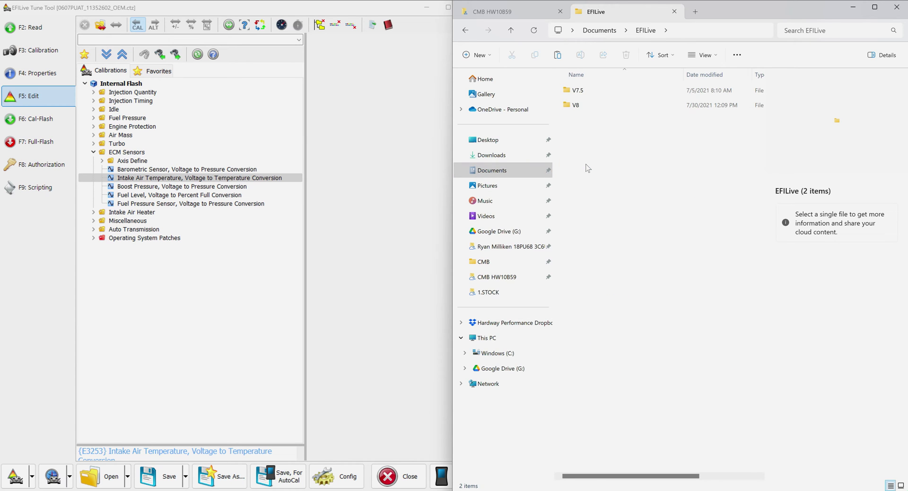
double_click(577, 105)
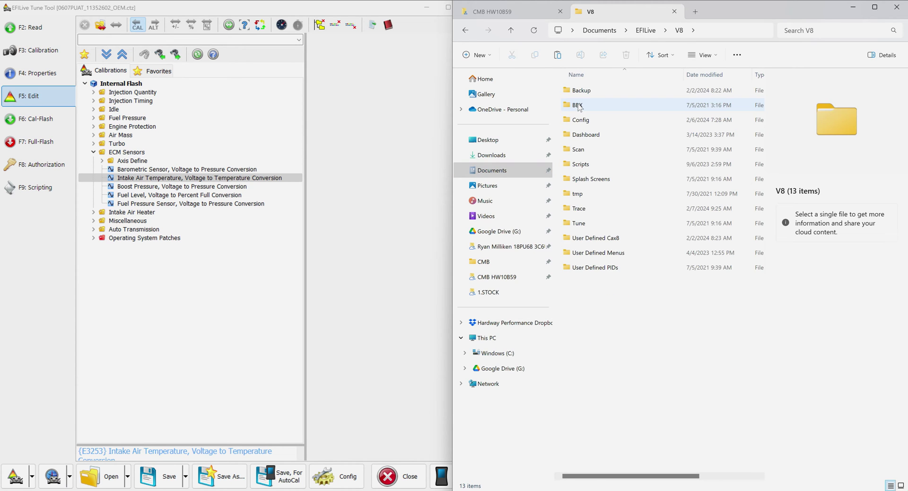
double_click(593, 239)
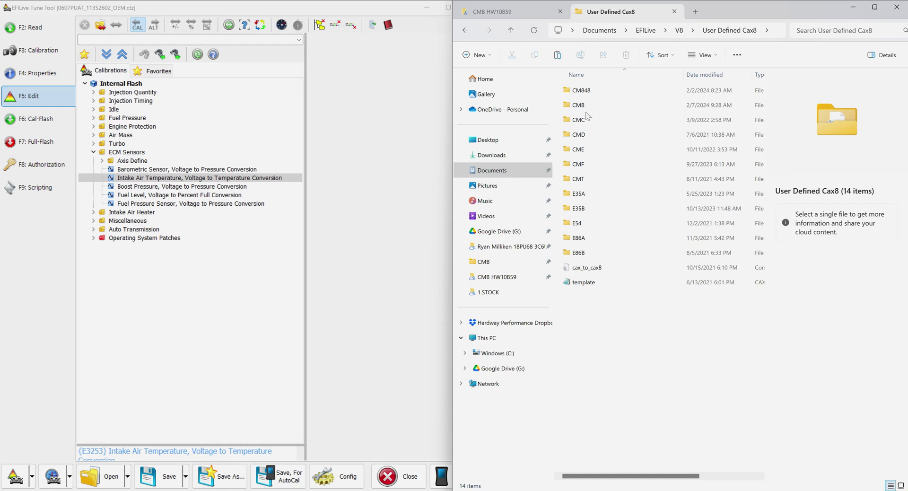
double_click(580, 105)
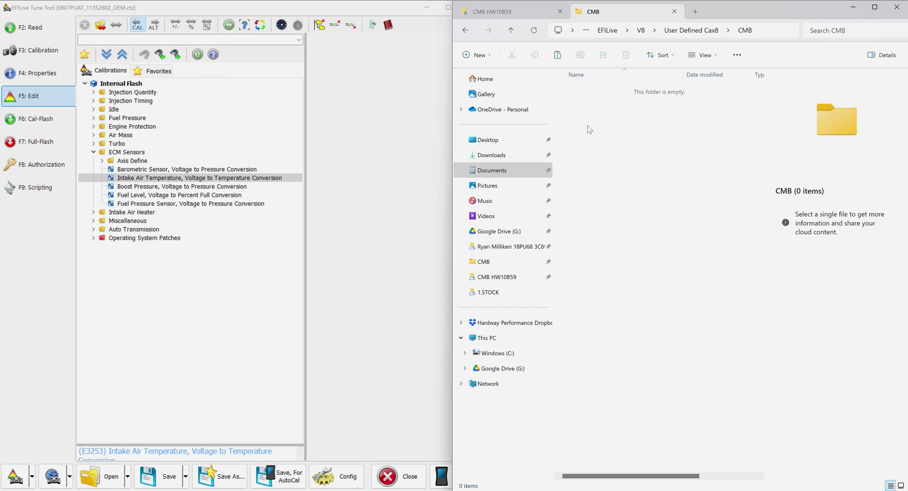
key("ctrl+v")
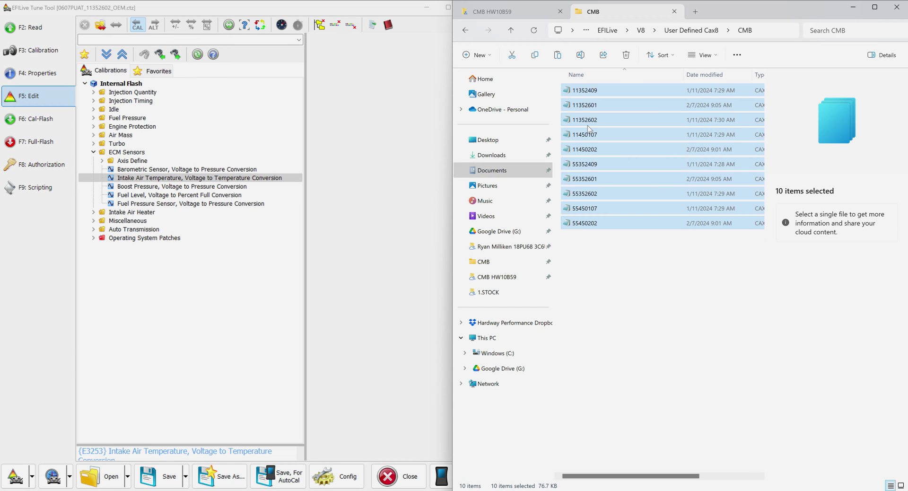
left_click(622, 277)
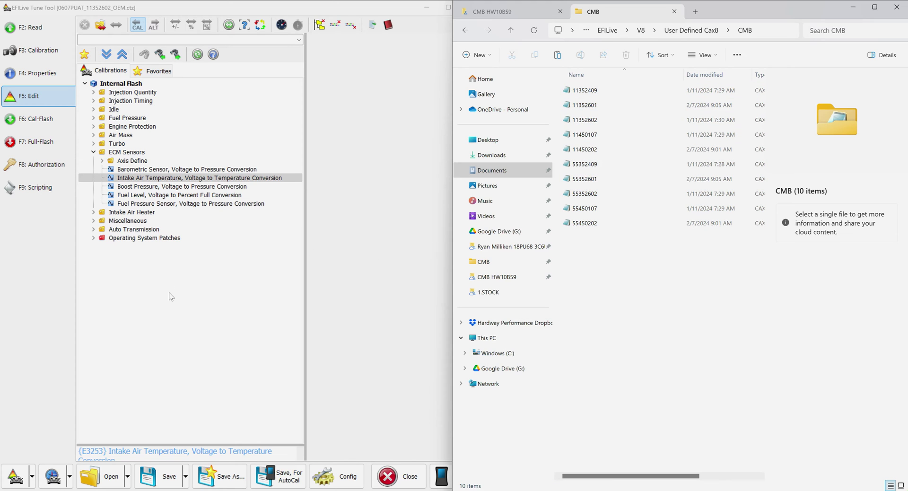
Reopen the tune file 0607PUAT_11352602_OEM from the CMB HW10B59 folder in EFILive Tune Tool
left_click(536, 9)
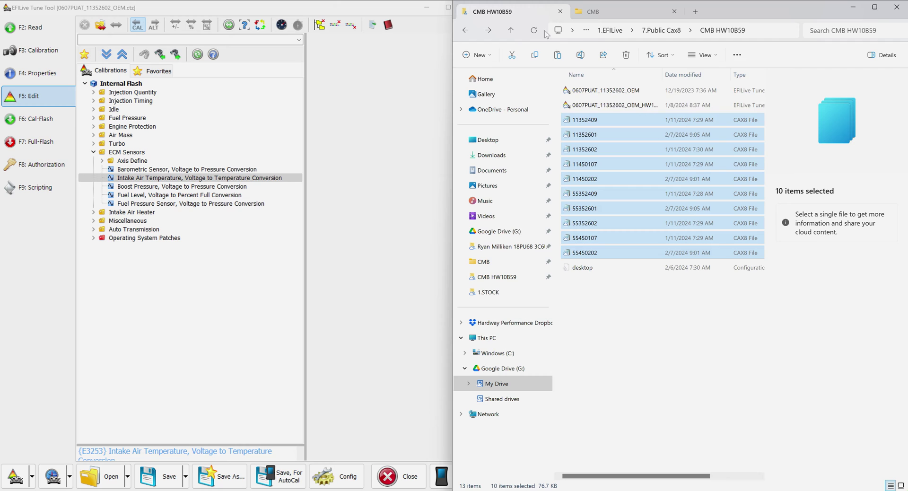
left_click(611, 91)
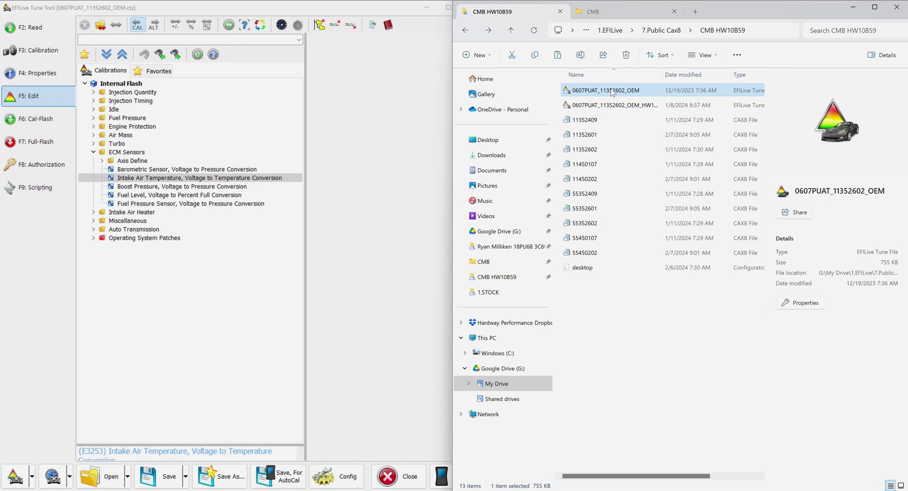
left_click(96, 477)
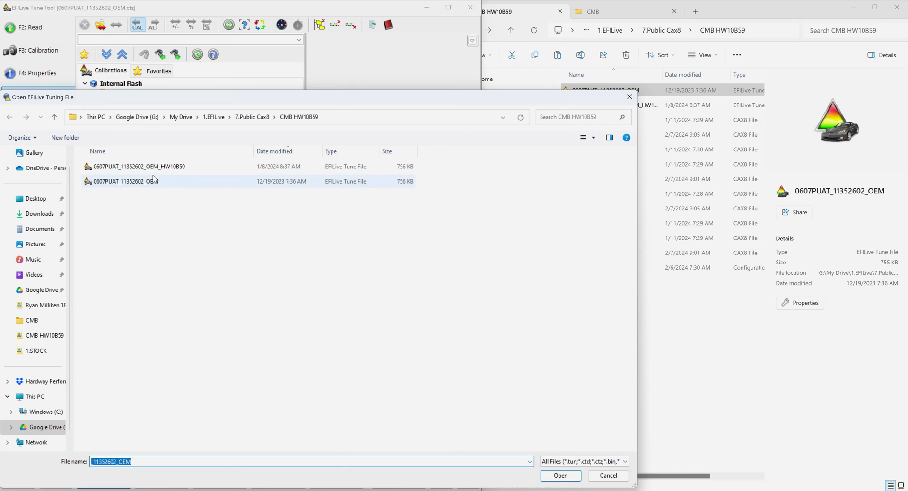
double_click(135, 182)
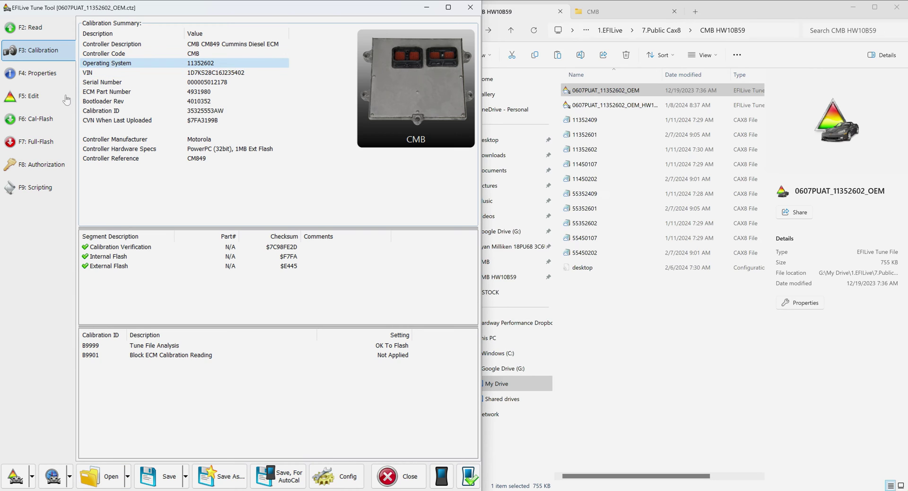
Expand the Intake Manifold Temp category under Internal Flash for editing and open the CAX.IMT_MAP and CAX.IMT_AXIS tables
left_click(32, 96)
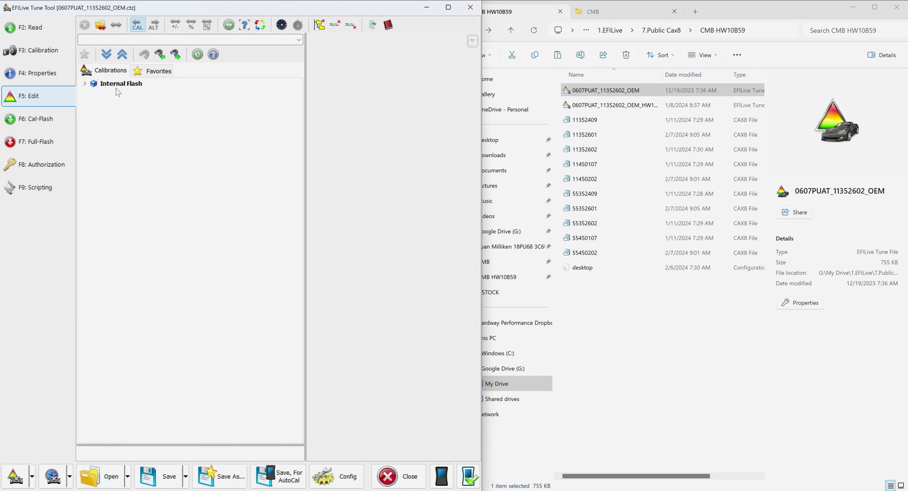
double_click(144, 84)
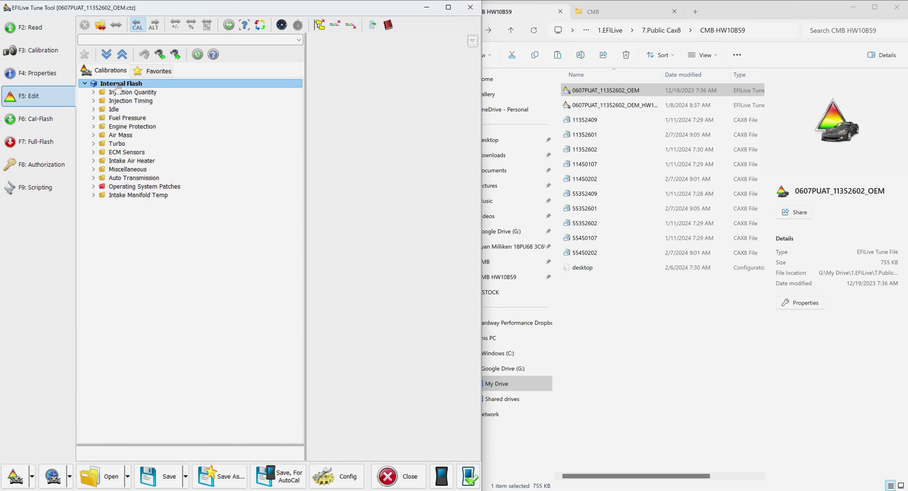
double_click(146, 196)
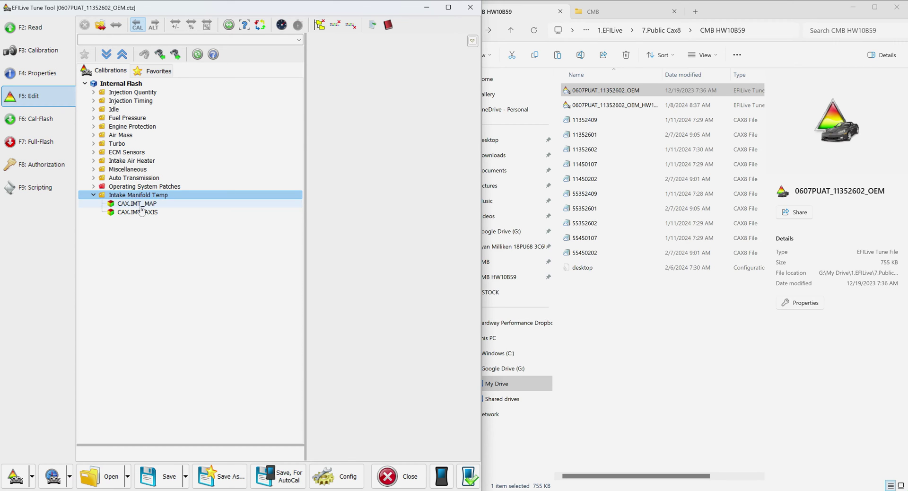
left_click(140, 203)
double_click(140, 203)
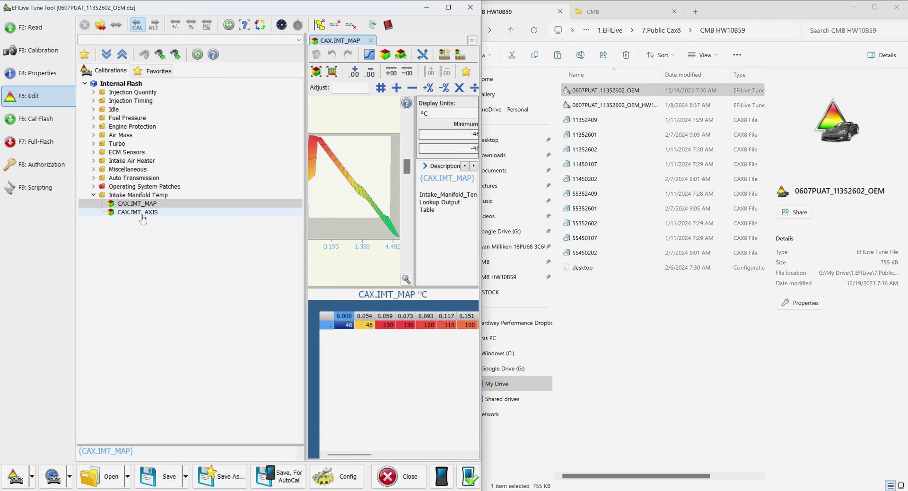
left_click(142, 212)
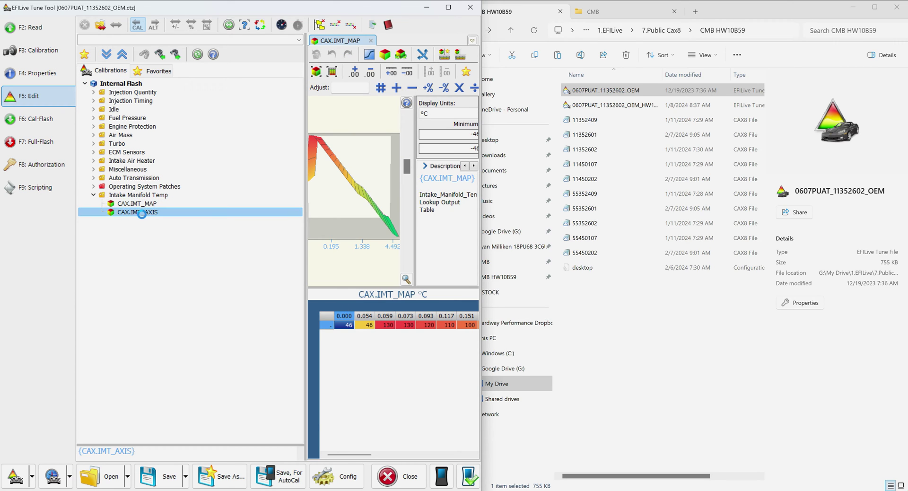
Maximize the Tune Tool window and enlarge the graph and table areas of CAX.IMT_AXIS
double_click(357, 14)
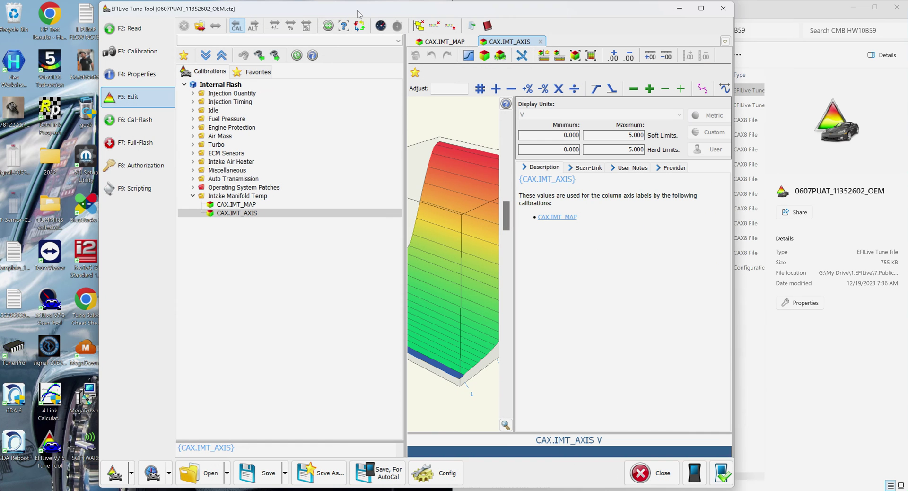
left_click(701, 8)
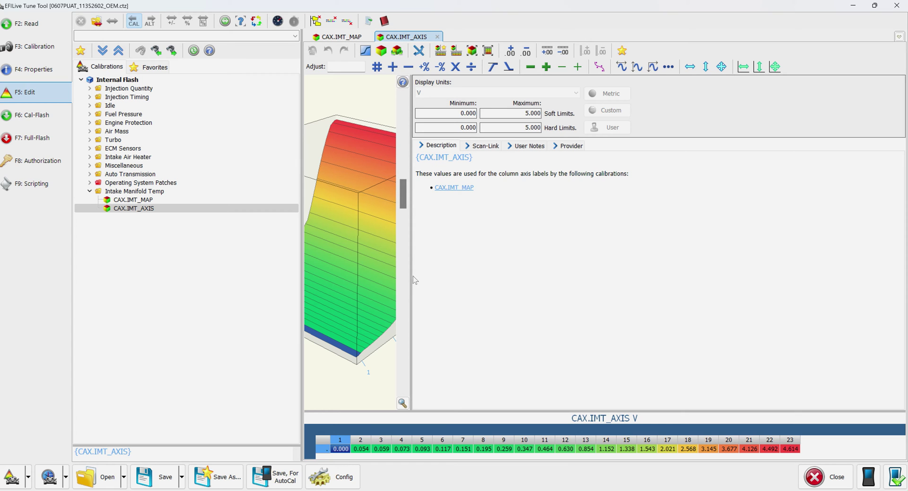
left_click_drag(412, 280, 660, 278)
left_click_drag(765, 410, 759, 350)
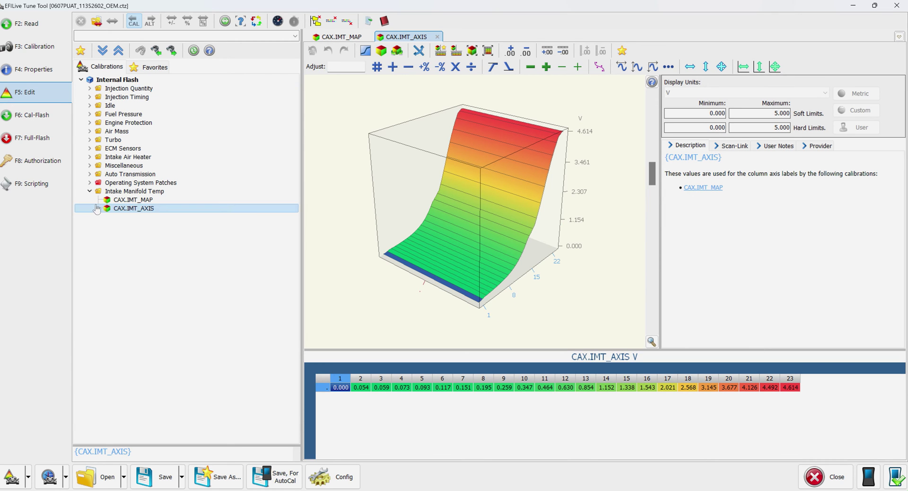
left_click(145, 201)
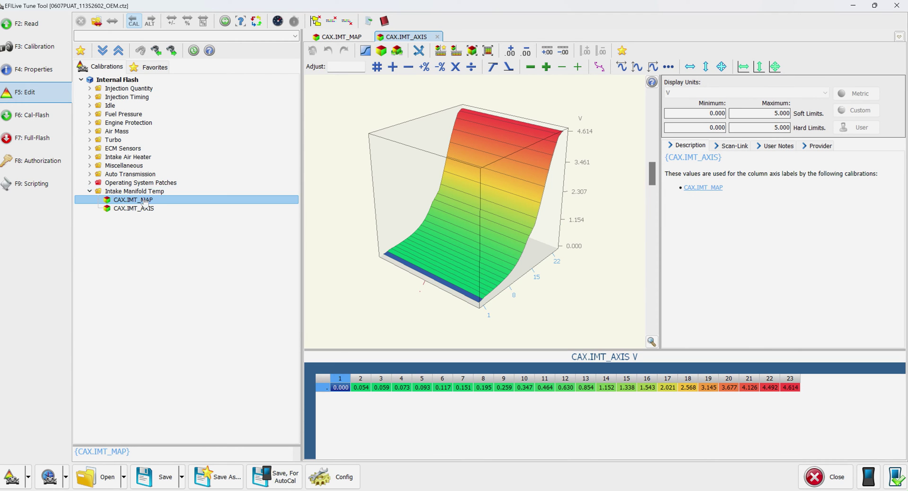
left_click_drag(455, 192, 406, 195)
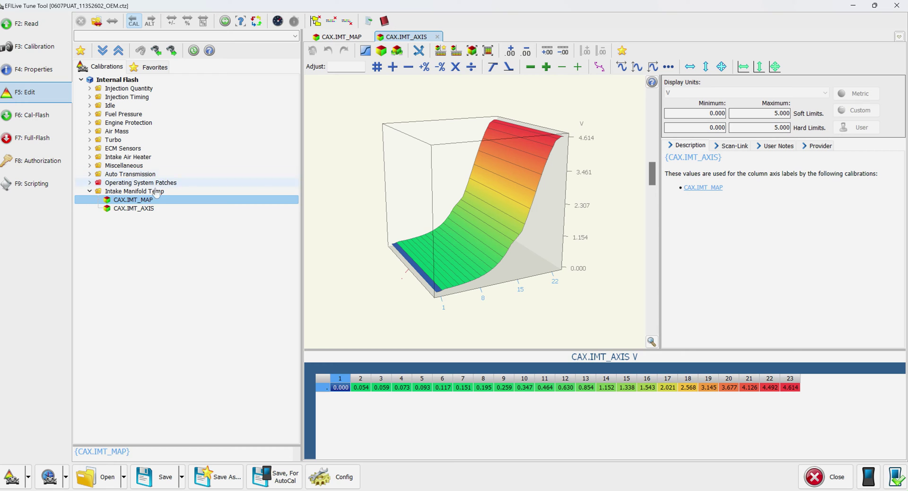
Display the CAX.IMT_MAP table in °F and inspect its cells from the 0.059 V column to the 4.614 V column
left_click(134, 210)
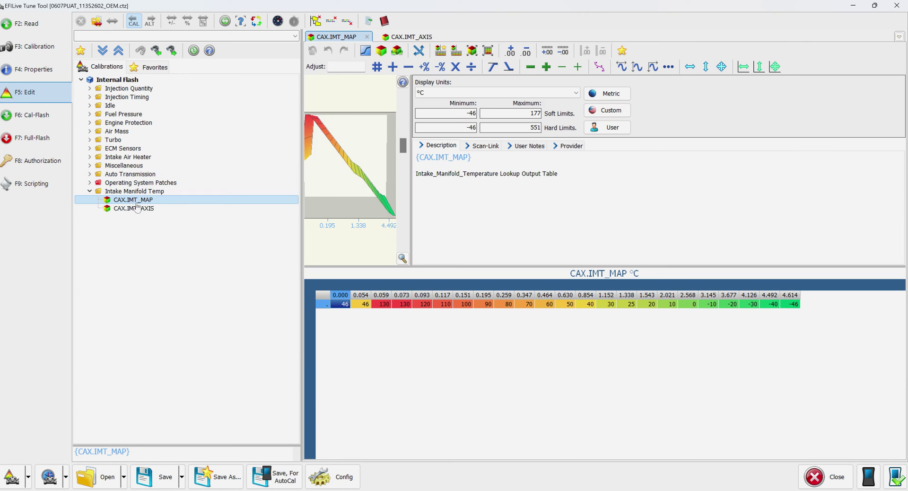
left_click(462, 283)
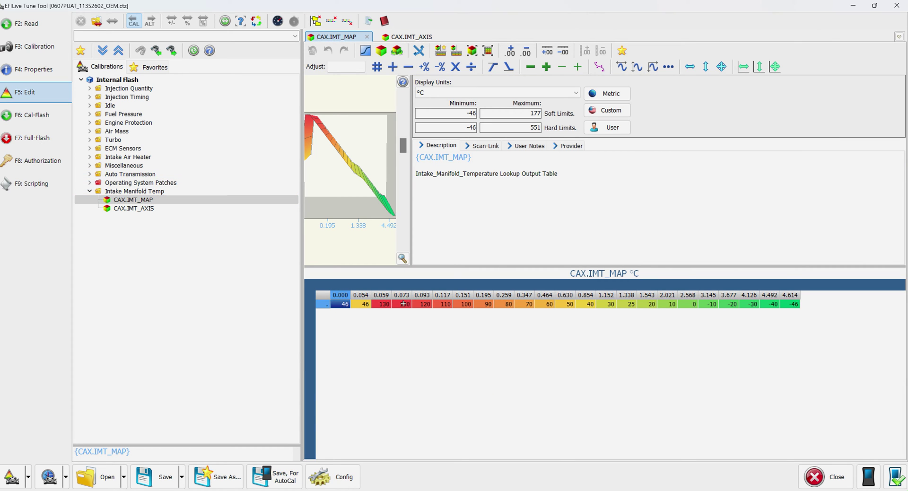
left_click(386, 305)
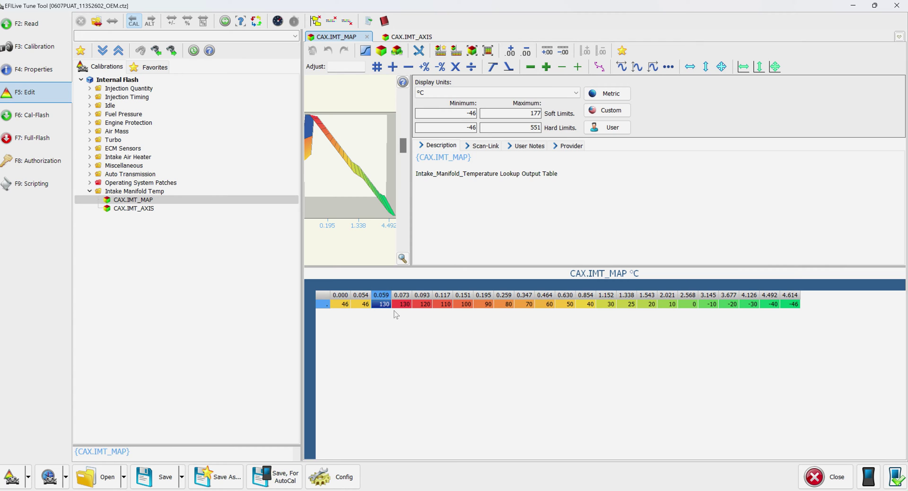
left_click(573, 92)
left_click(508, 110)
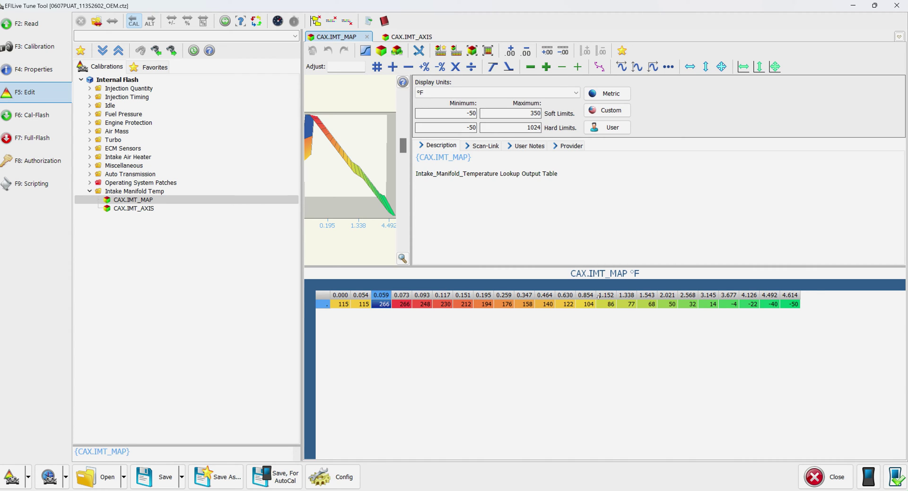
left_click(783, 305)
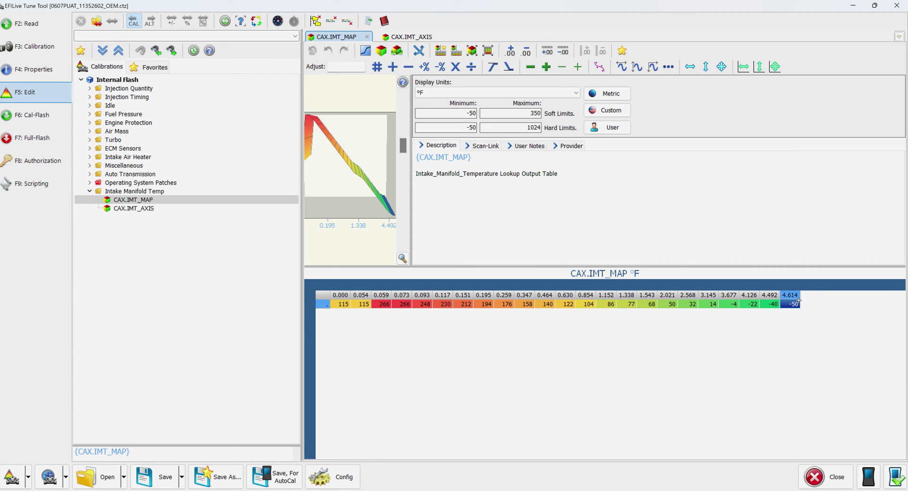
left_click(216, 250)
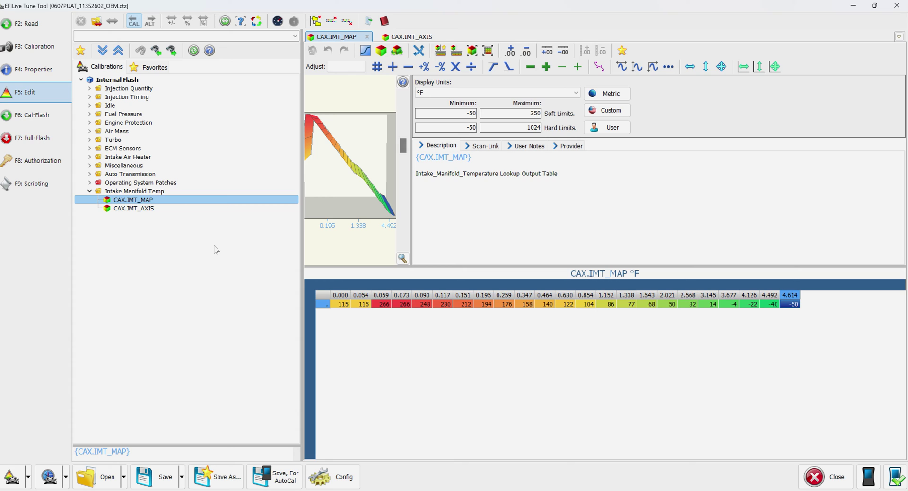
Load 0607PUAT_11352602_OEM_HW10B59 as the alternate tune for comparison and return to the CAX.IMT_MAP table
left_click(96, 22)
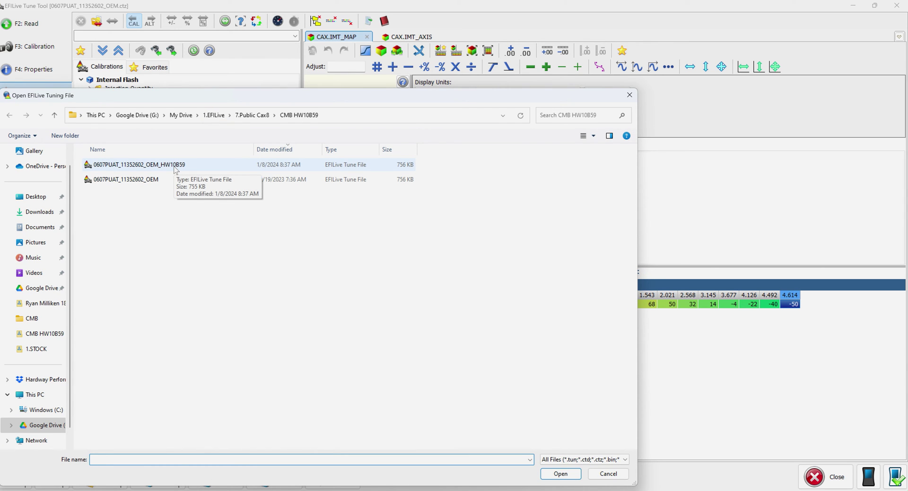
double_click(174, 166)
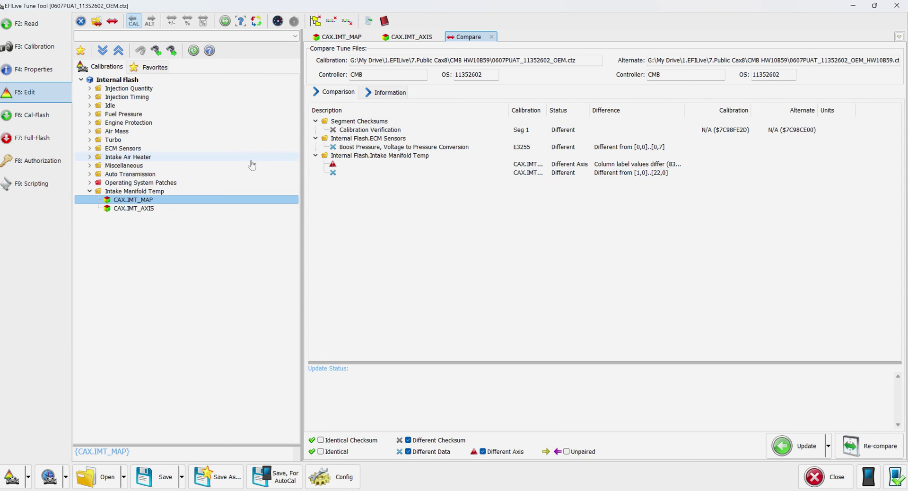
double_click(149, 203)
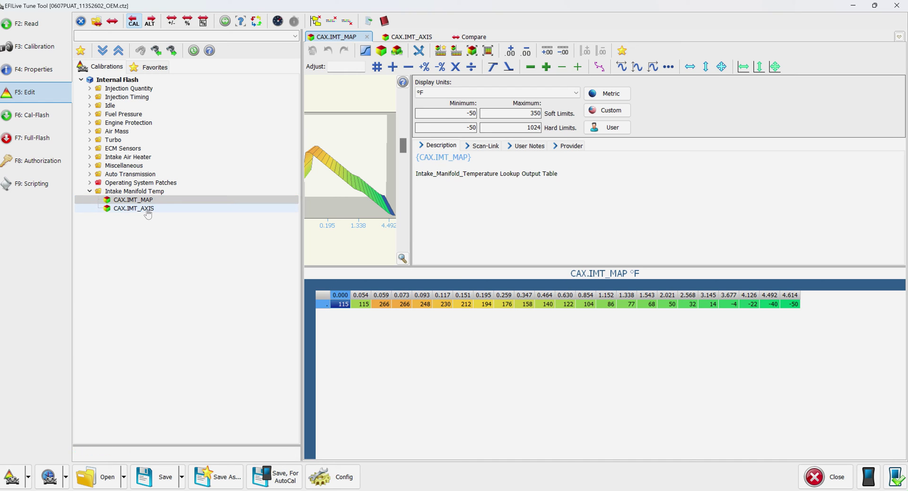
Copy all CAX.IMT_AXIS values from the alternate tune and paste them into the OEM calibration's axis table
double_click(148, 210)
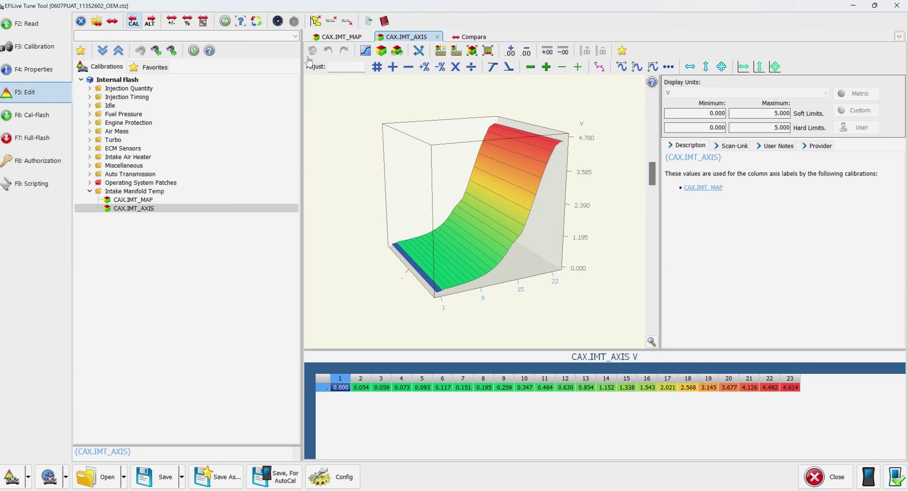
left_click(150, 22)
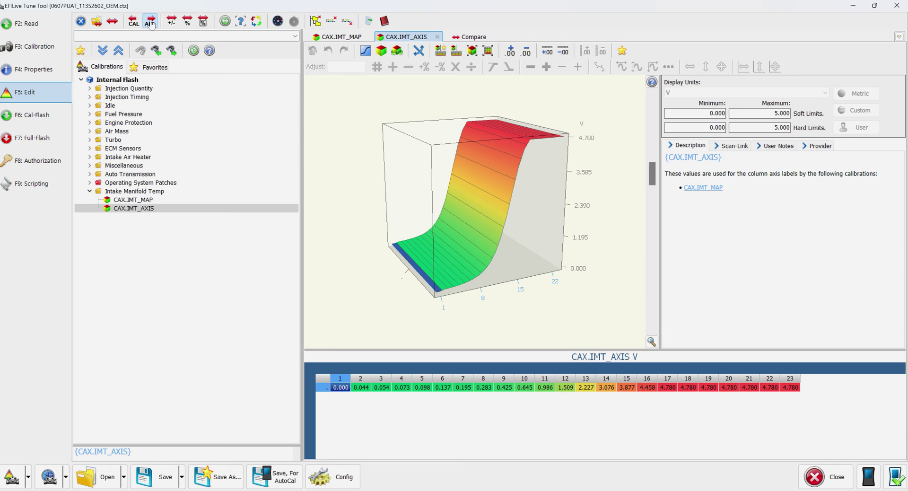
key("ctrl+a")
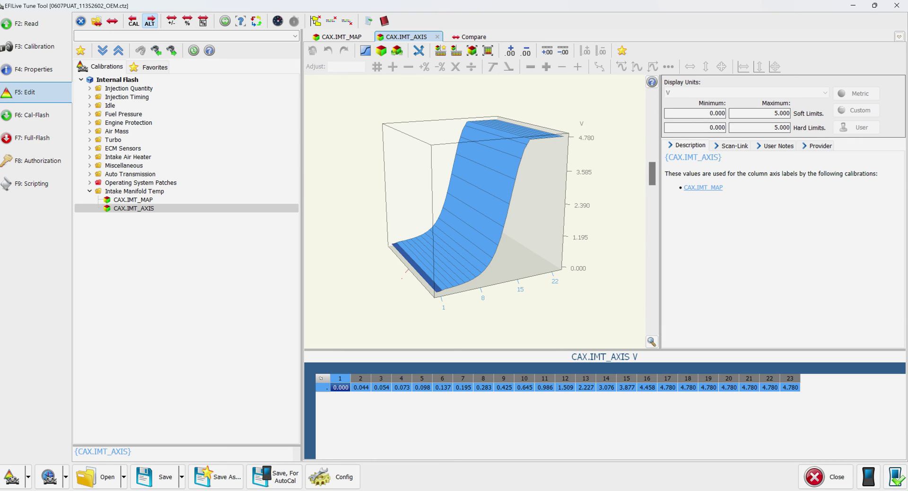
left_click(134, 22)
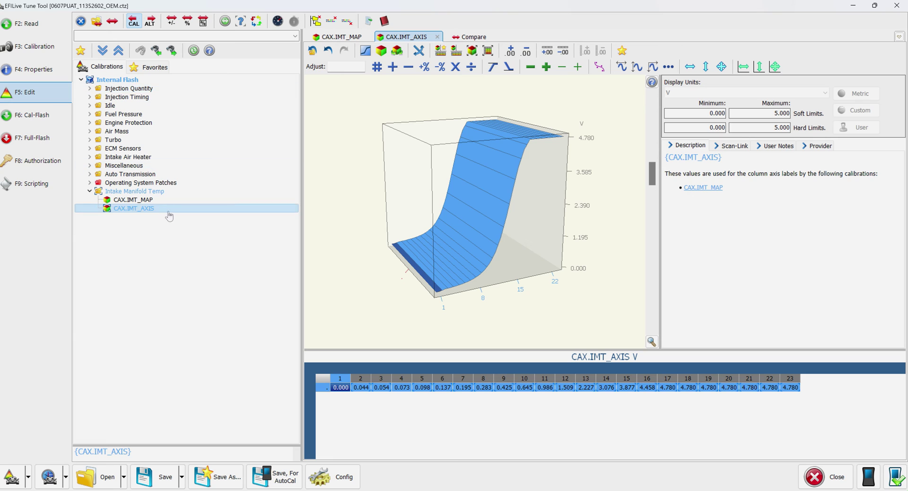
Copy all CAX.IMT_MAP values from the alternate tune into the OEM calibration's map and review both Intake Manifold Temp tables
left_click(147, 201)
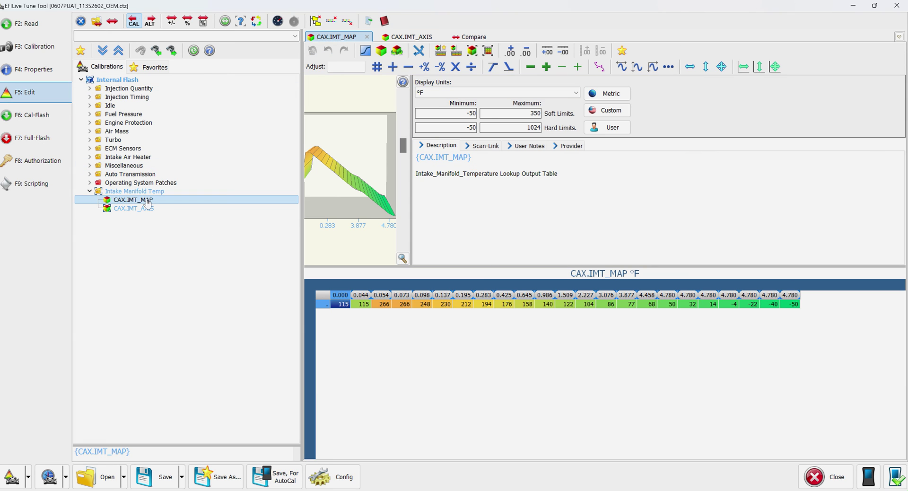
left_click(150, 22)
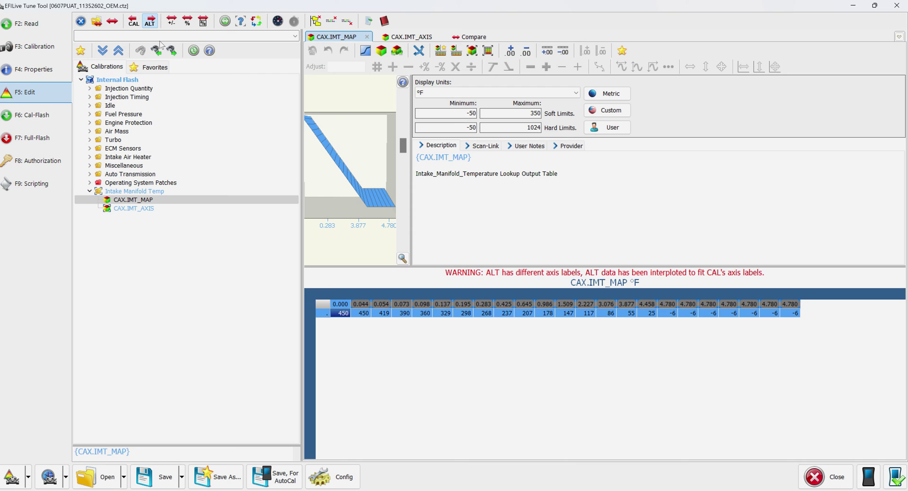
left_click(134, 22)
left_click(150, 22)
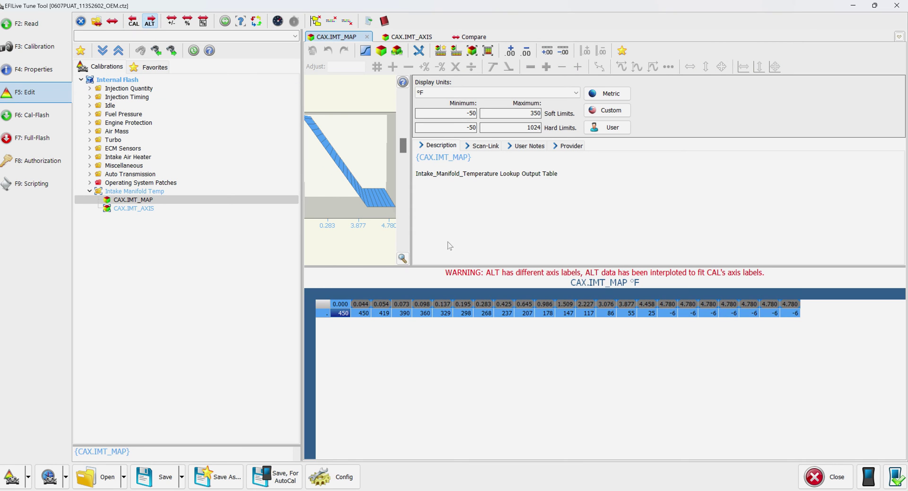
left_click(528, 314)
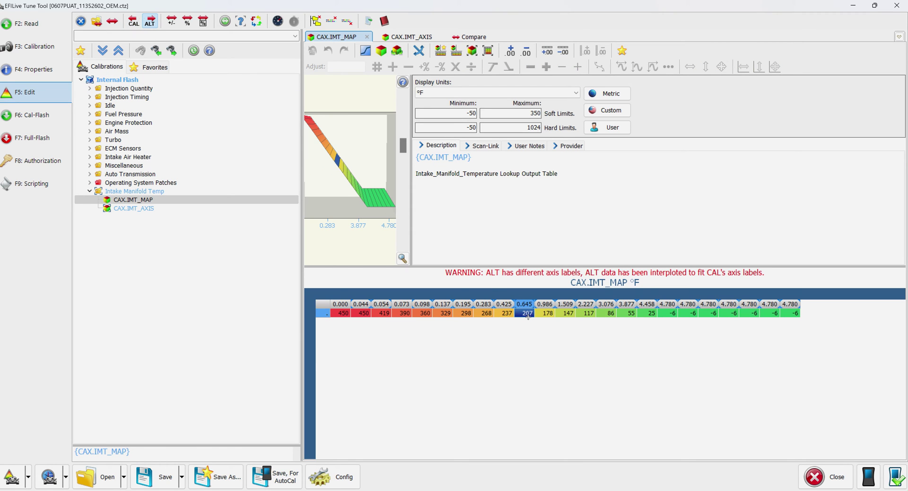
key("ctrl+a")
key("ctrl+c")
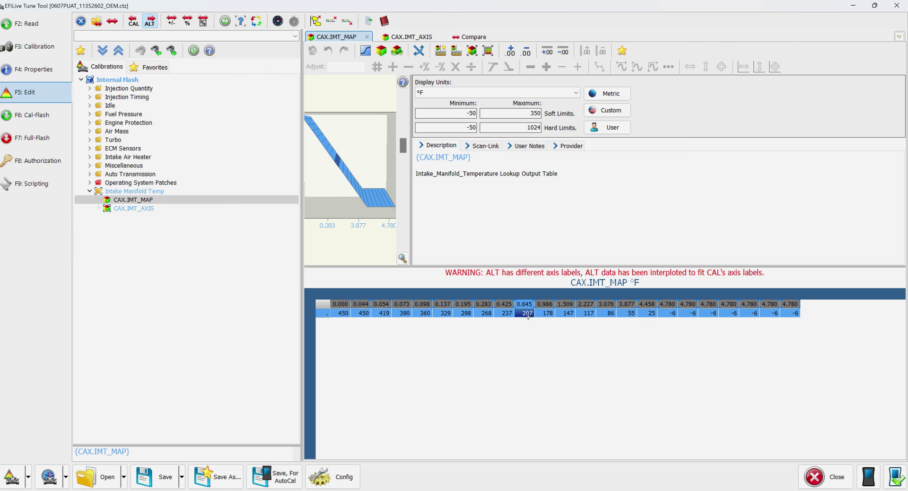
left_click(133, 21)
key("ctrl+v")
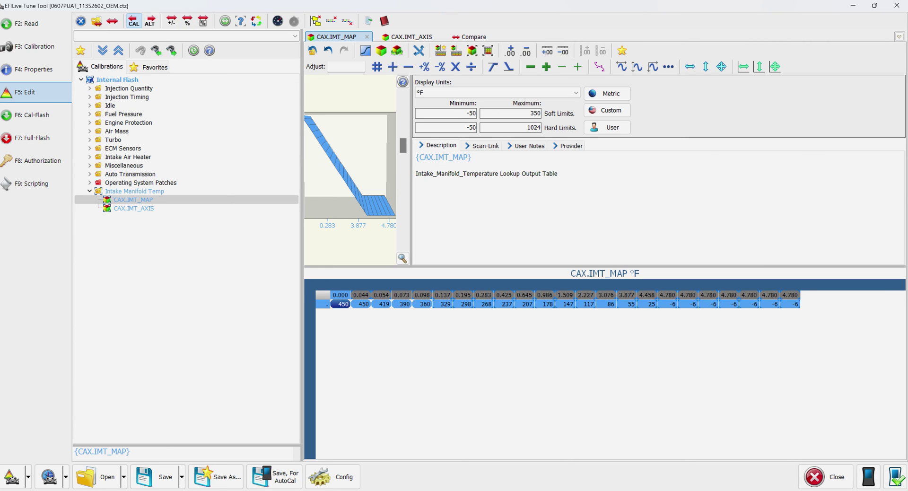
left_click(141, 199)
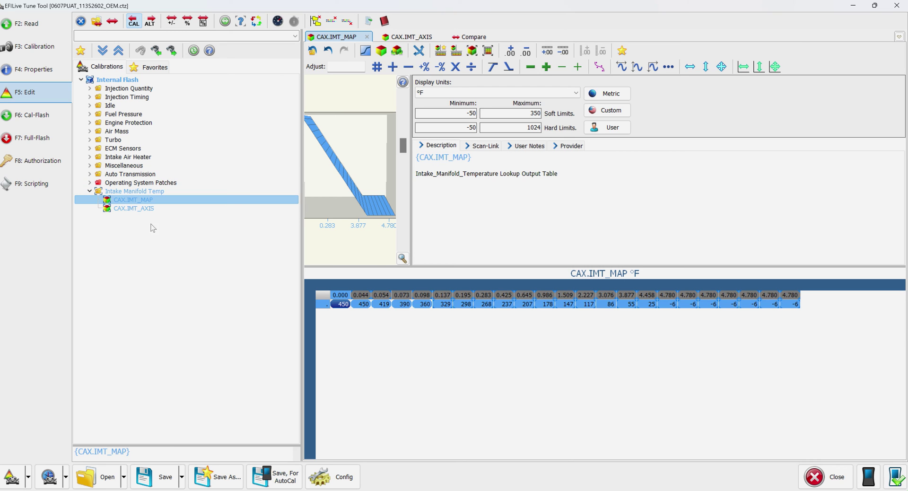
left_click(148, 208)
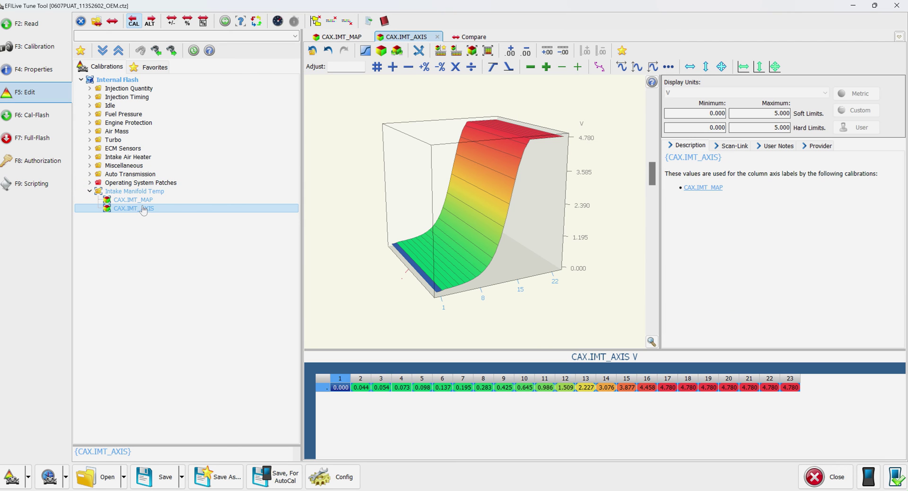
Open the Boost Pressure, Voltage to Pressure Conversion table under ECM Sensors and set its display units to psi
double_click(124, 148)
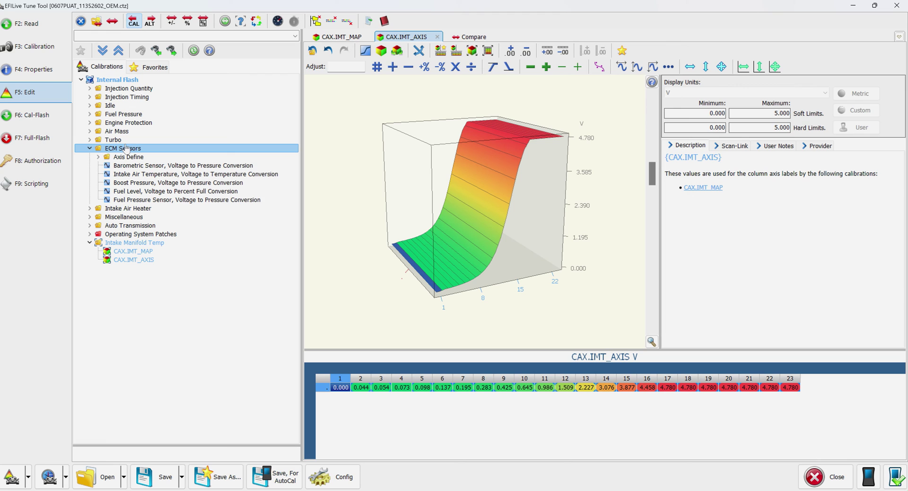
left_click(163, 182)
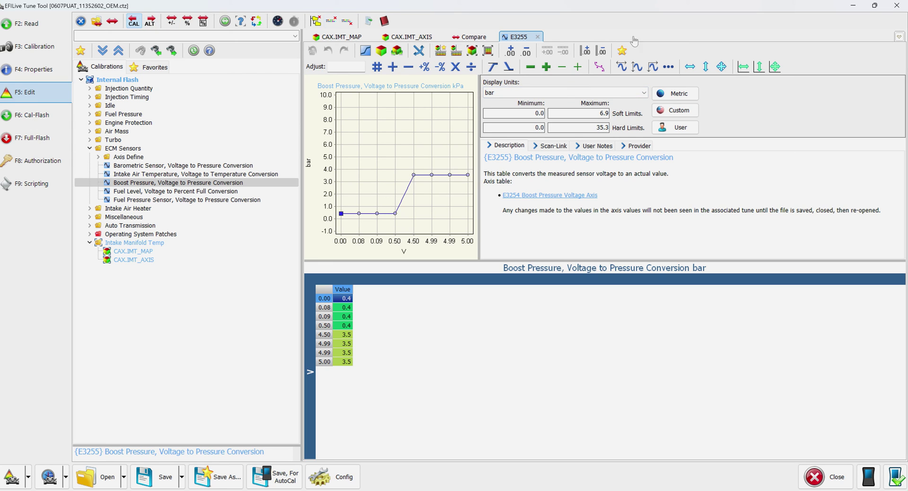
left_click(560, 94)
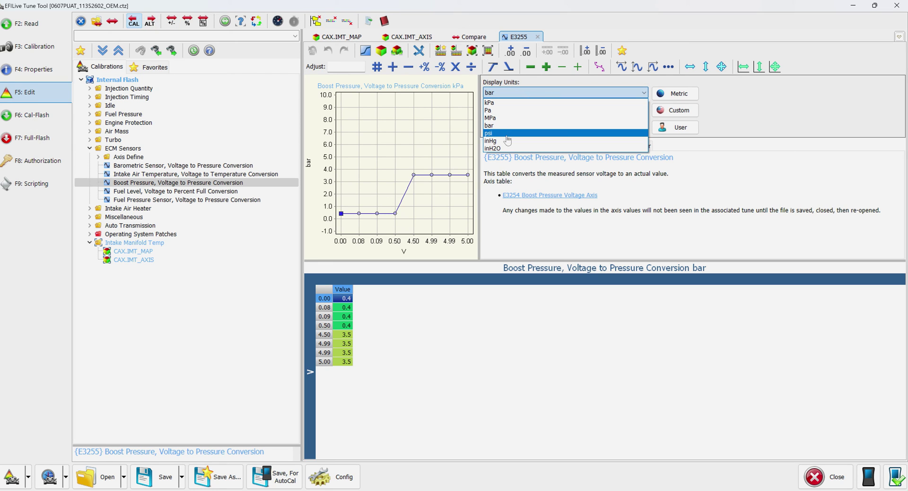
left_click(503, 136)
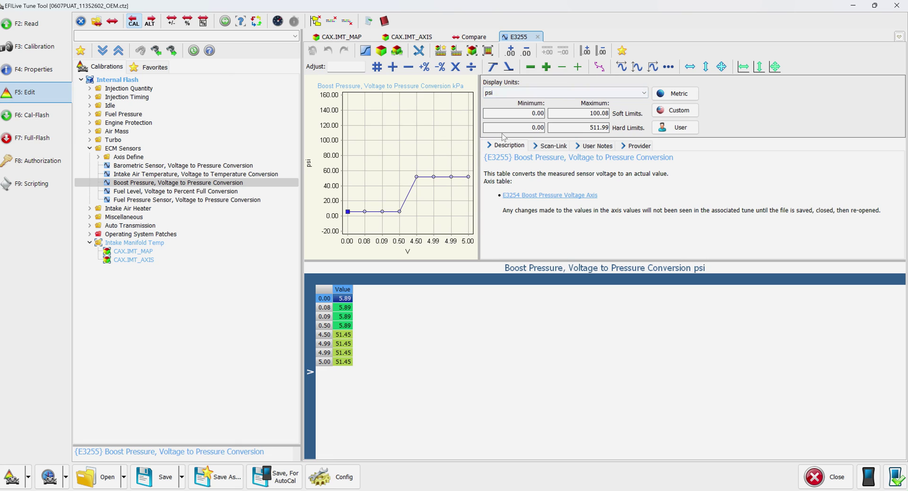
Copy all Boost Pressure, Voltage to Pressure Conversion values from the alternate tune into the OEM calibration, giving 0.00 and 145.00 psi
left_click(151, 26)
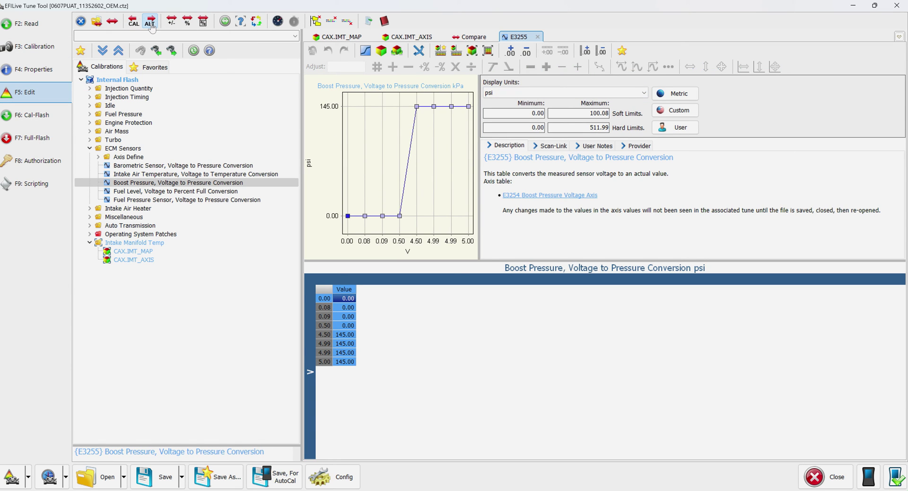
left_click(135, 26)
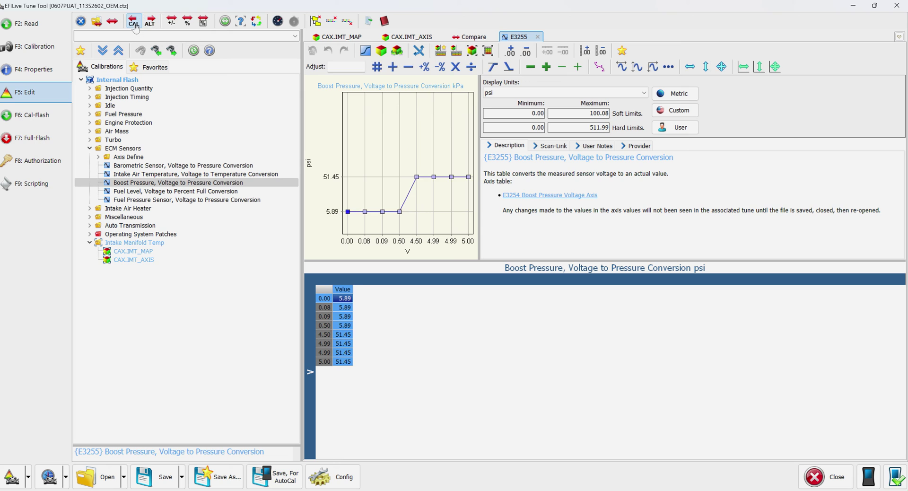
type("0.00 0.00 0.00 0.00 145.00 145.00 145.00 145.00")
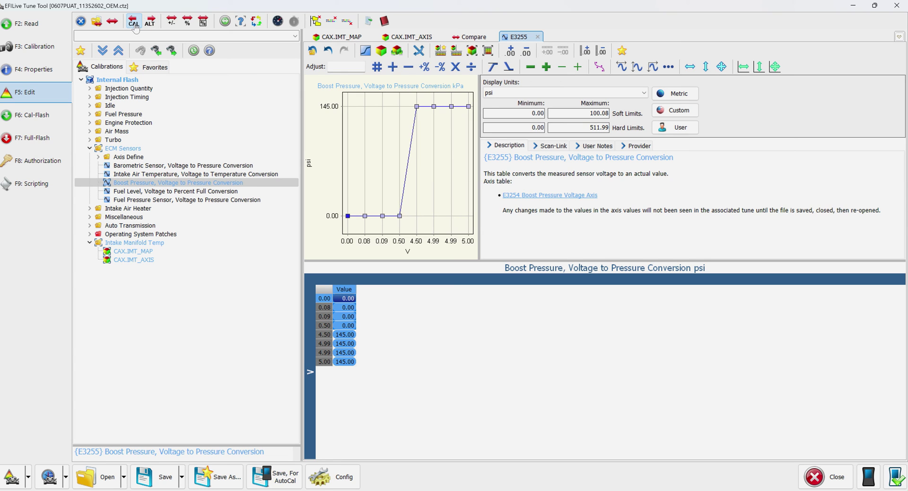
Review the pasted boost pressure values and set the table's display units to bar
left_click(353, 313)
left_click(354, 342)
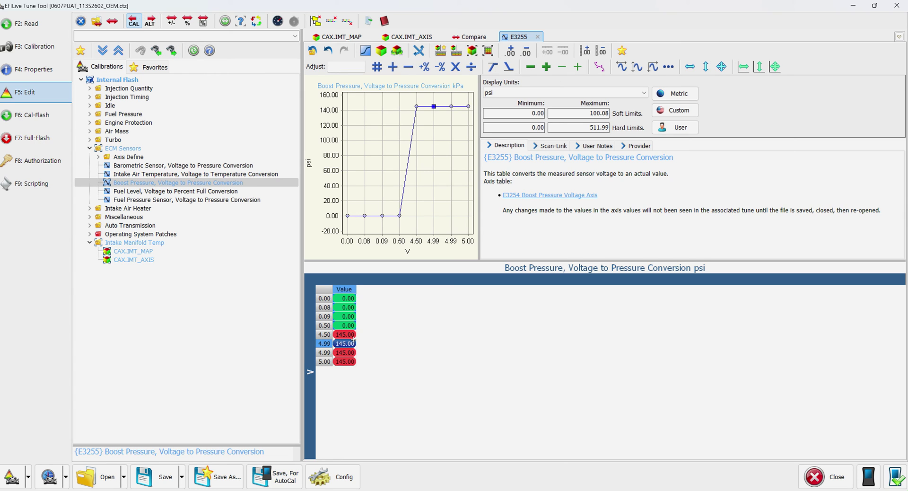
left_click(524, 92)
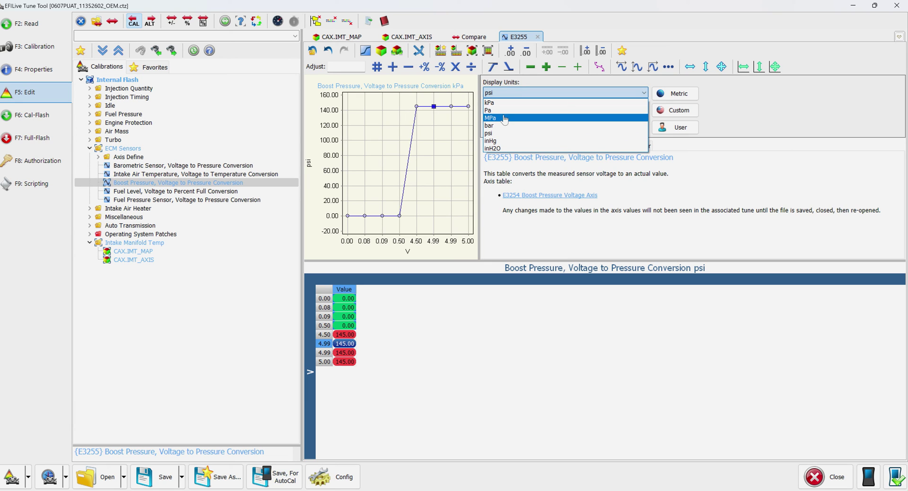
left_click(502, 127)
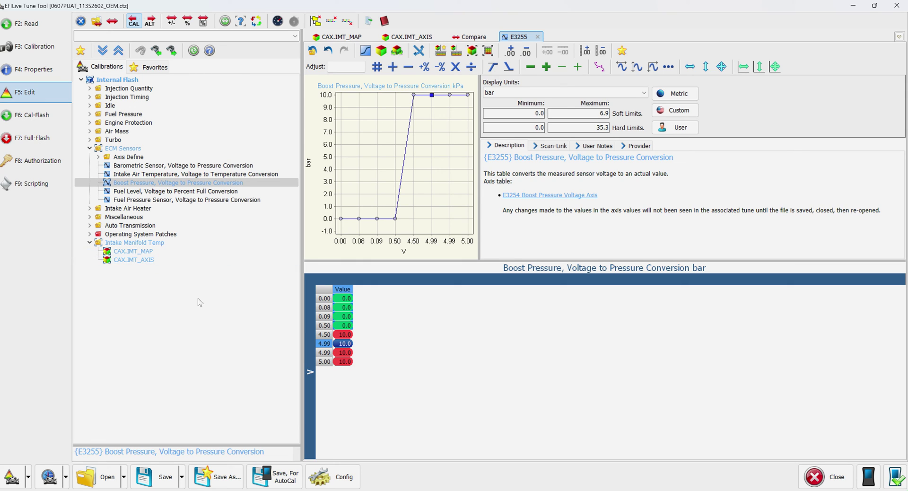
Reopen the original 0607PUAT_11352602_OEM tune file without saving the current changes
left_click(96, 479)
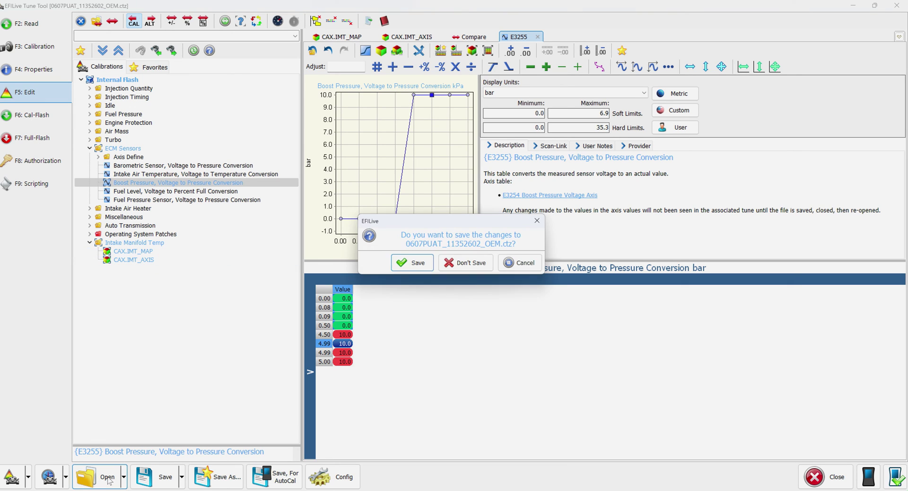
left_click(477, 263)
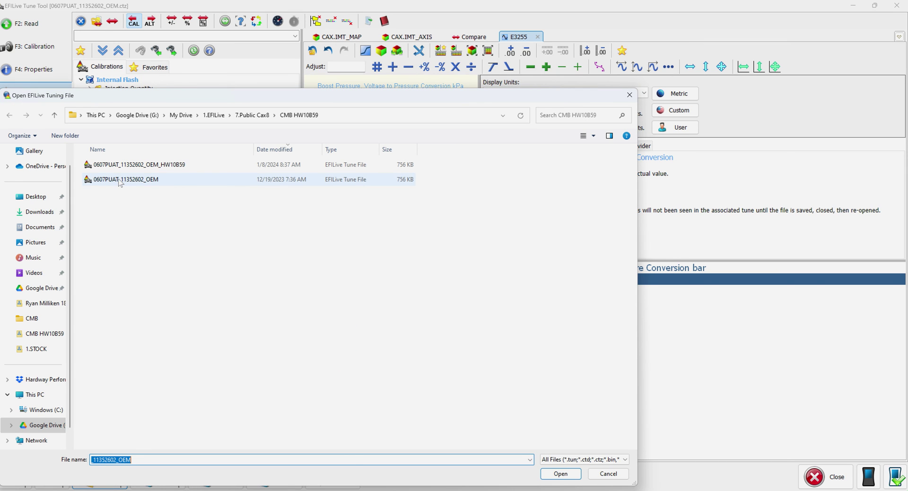
double_click(118, 179)
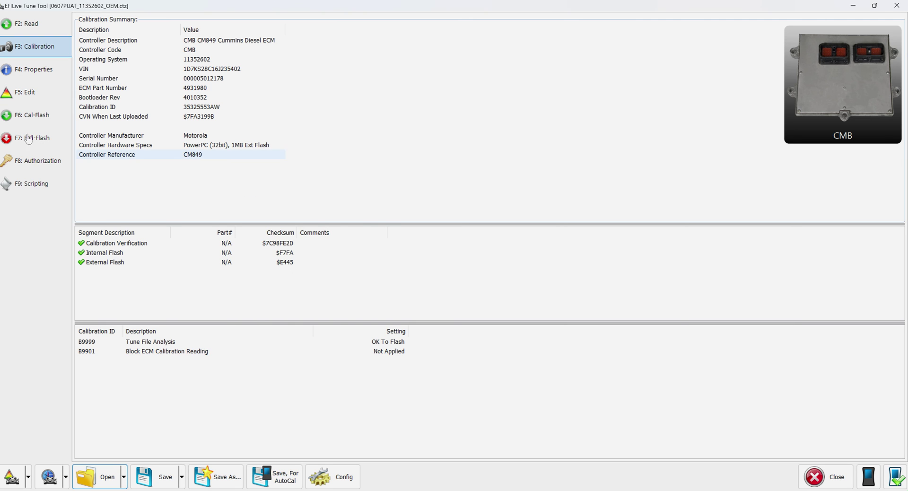
Open the Boost Pressure, Voltage to Pressure Conversion table and the CAX.IMT_MAP table of the OEM tune for editing
key("F5")
double_click(127, 82)
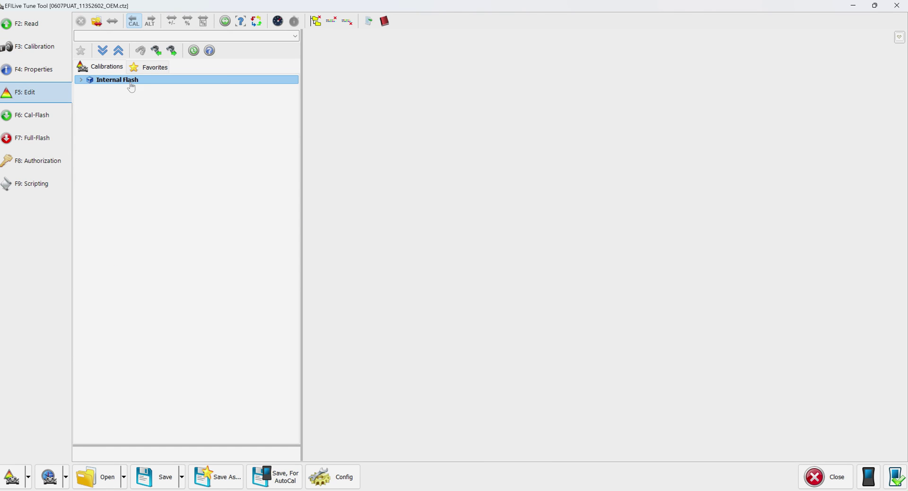
left_click(126, 149)
double_click(126, 150)
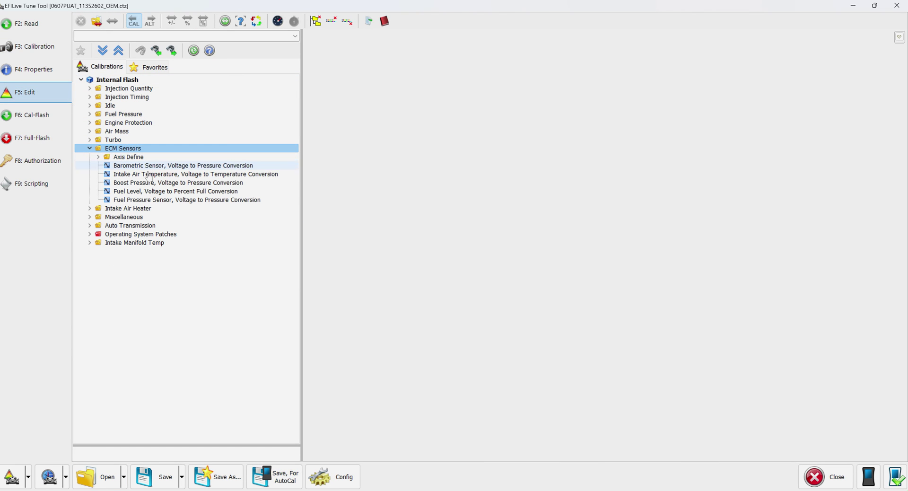
left_click(144, 182)
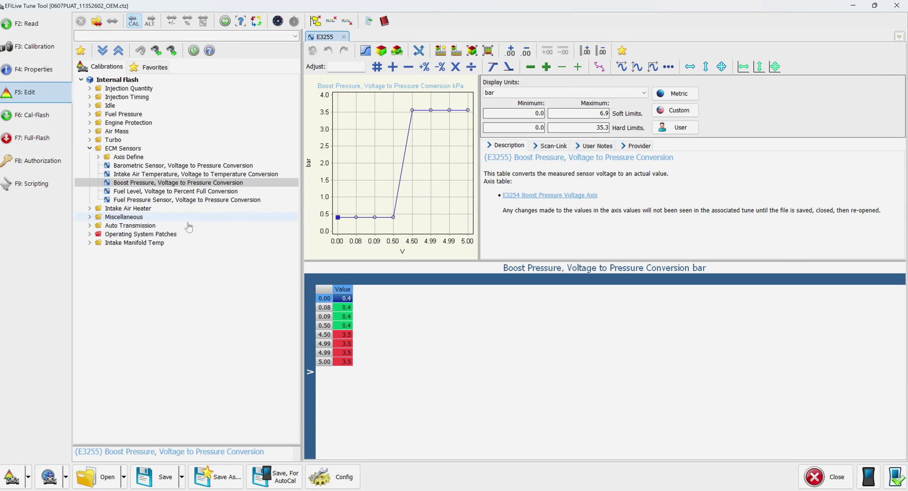
double_click(145, 243)
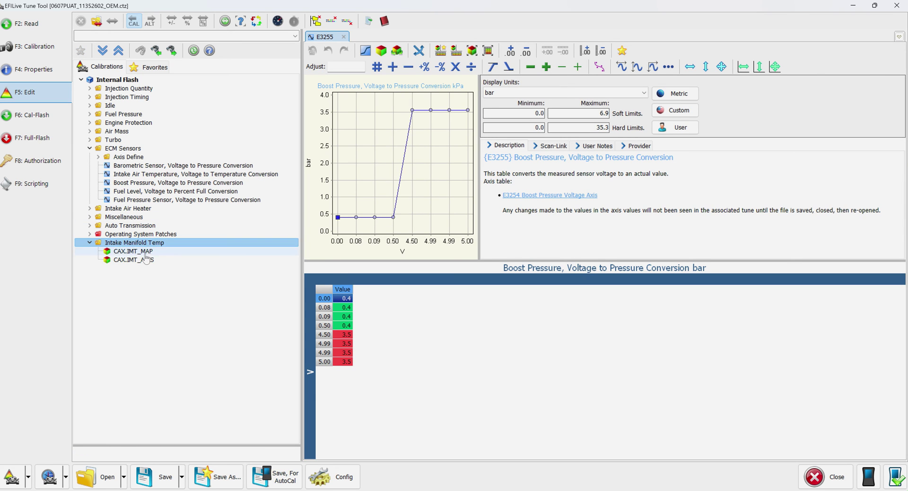
left_click(142, 251)
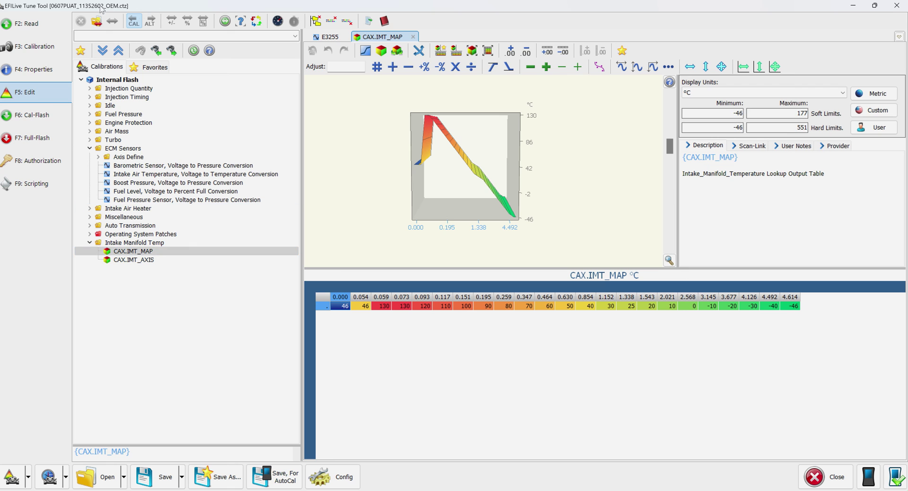
Load 0607PUAT_11352602_OEM_HW10B59 as the alternate tune and exclude Different Axis entries from the comparison list
double_click(181, 165)
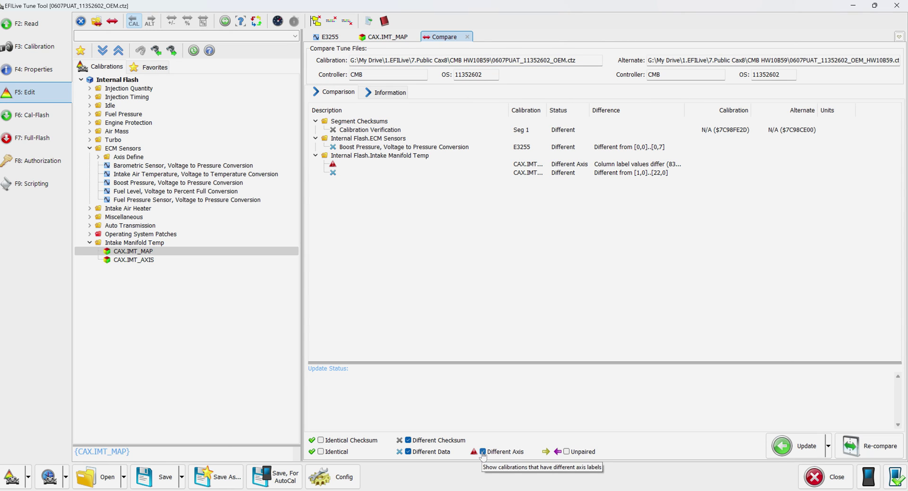
left_click(483, 452)
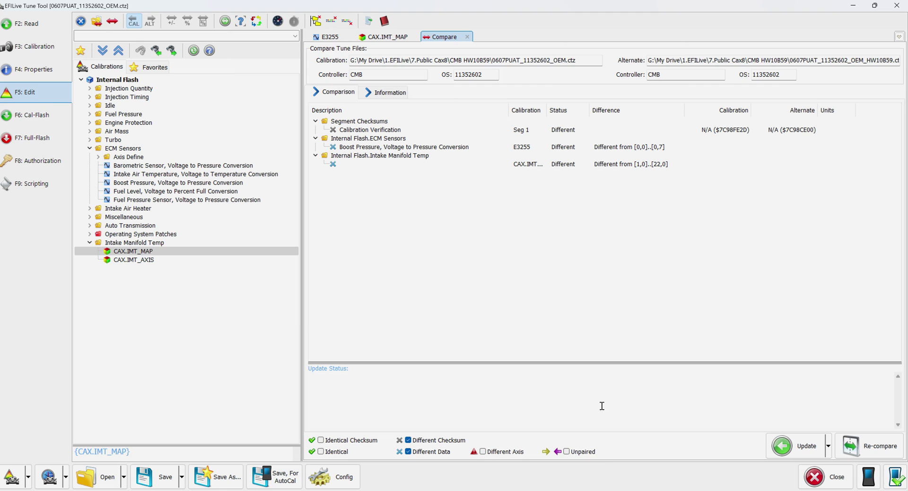
key("ctrl+a")
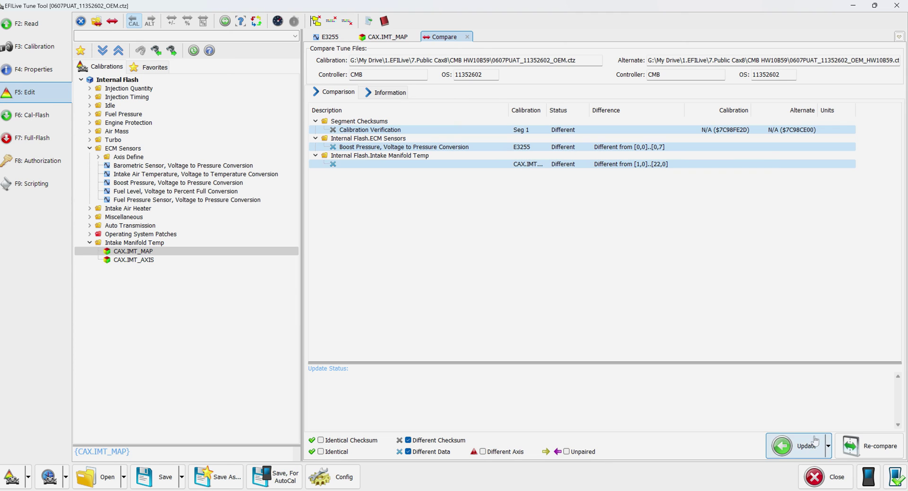
left_click(450, 211)
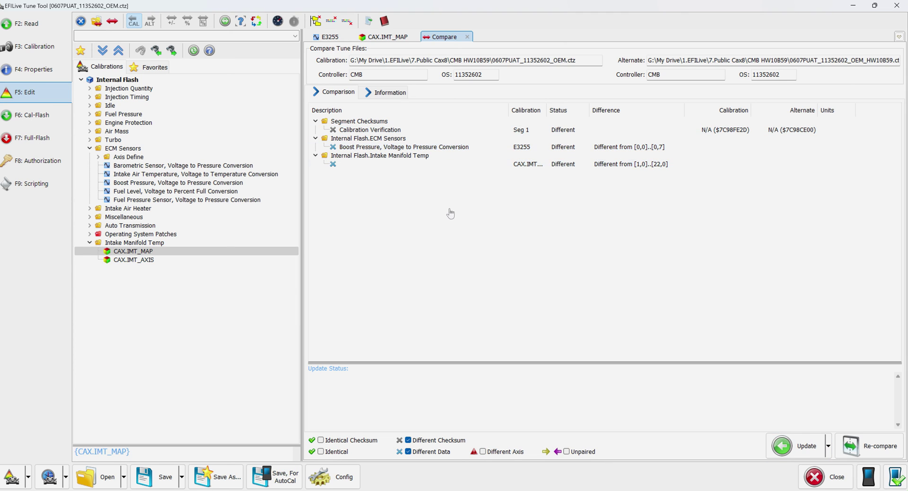
Update the differing ECM Sensors and Intake Manifold Temp calibrations with the alternate tune's values
left_click(357, 139)
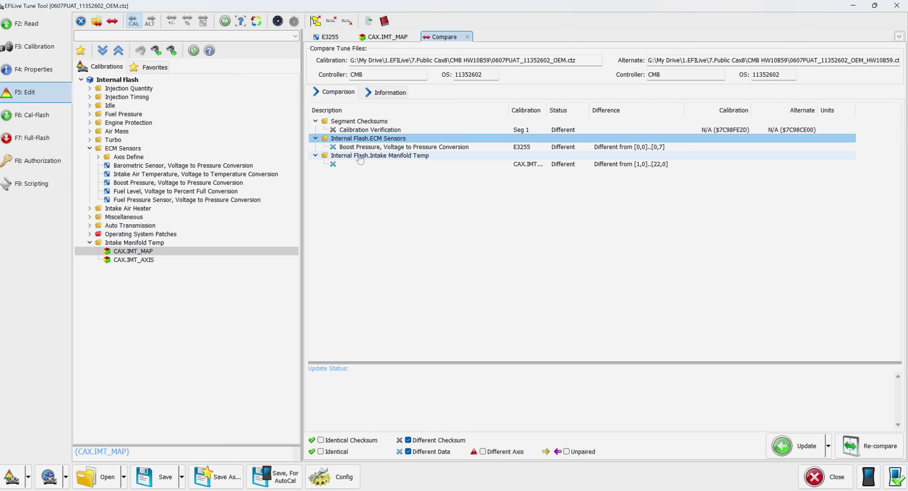
left_click(360, 157, "ctrl")
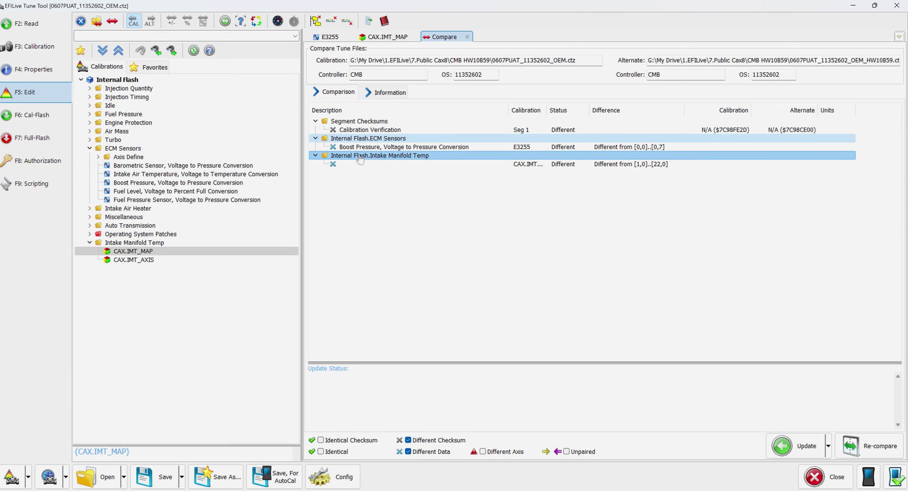
left_click(804, 446)
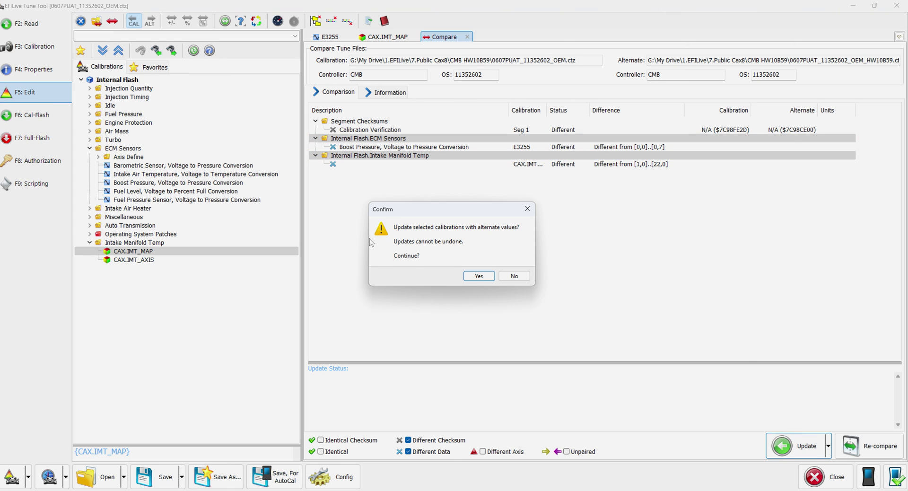
left_click(478, 278)
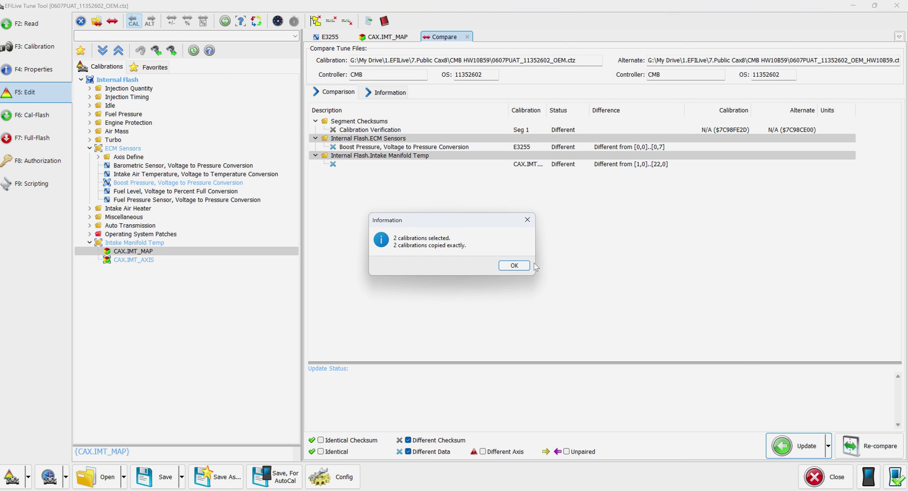
left_click(523, 268)
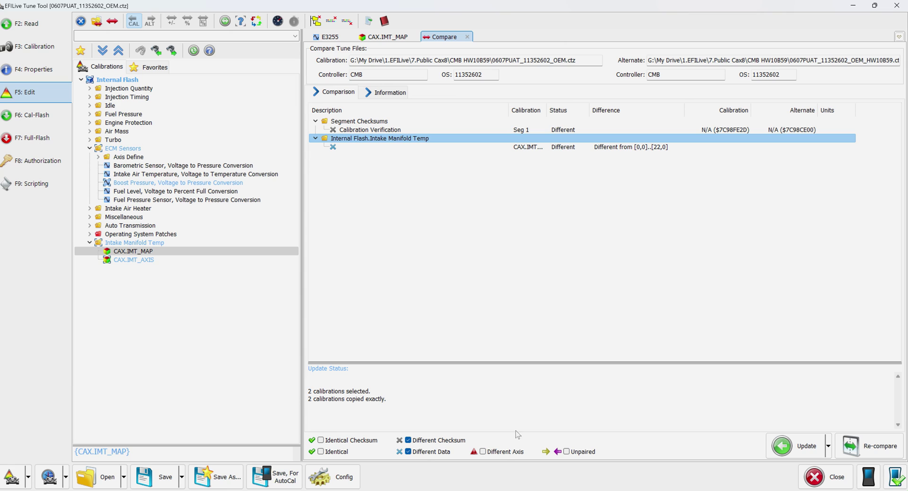
Update the remaining Intake Manifold Temp calibration in the comparison with the alternate tune's values
left_click(465, 295)
left_click(554, 147)
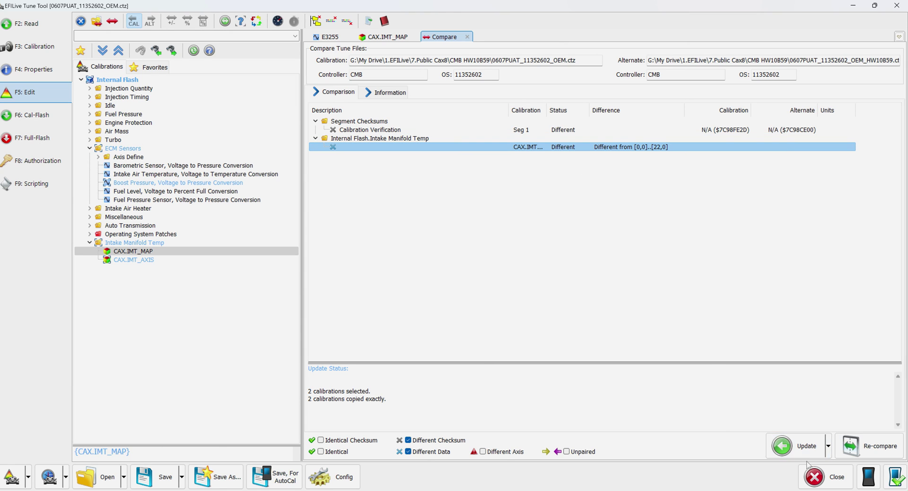
left_click(781, 446)
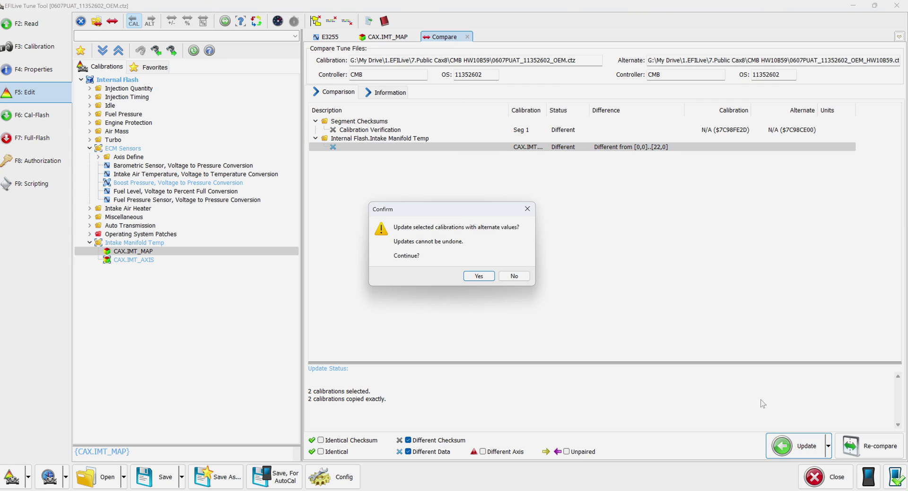
left_click(479, 276)
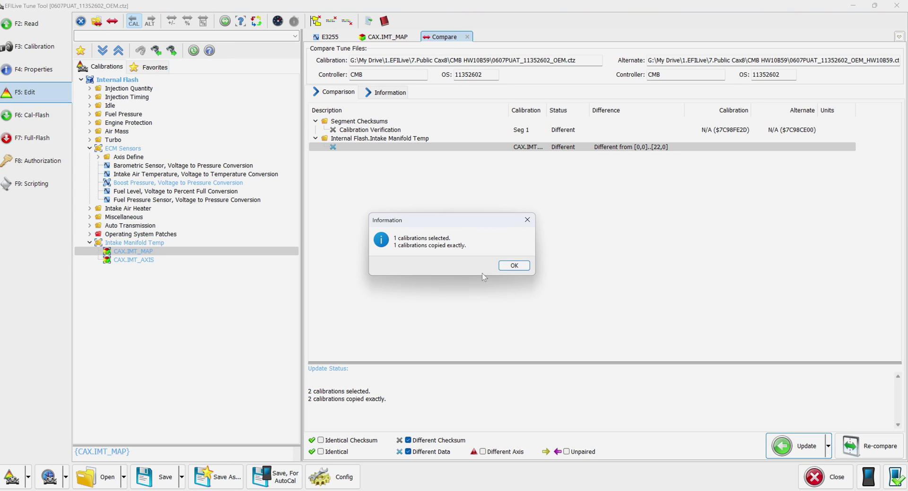
left_click(514, 266)
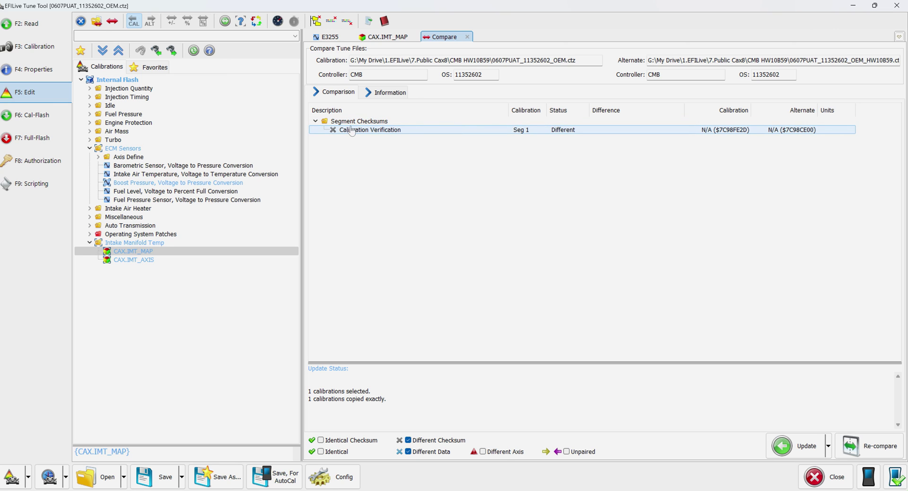
Review the updated Boost Pressure, CAX.IMT_MAP and CAX.IMT_AXIS tables
left_click(203, 314)
double_click(174, 184)
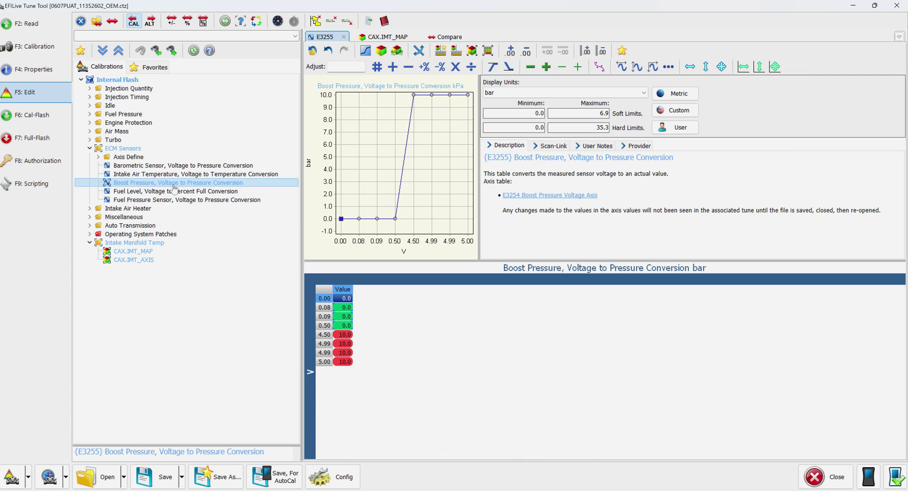
double_click(136, 251)
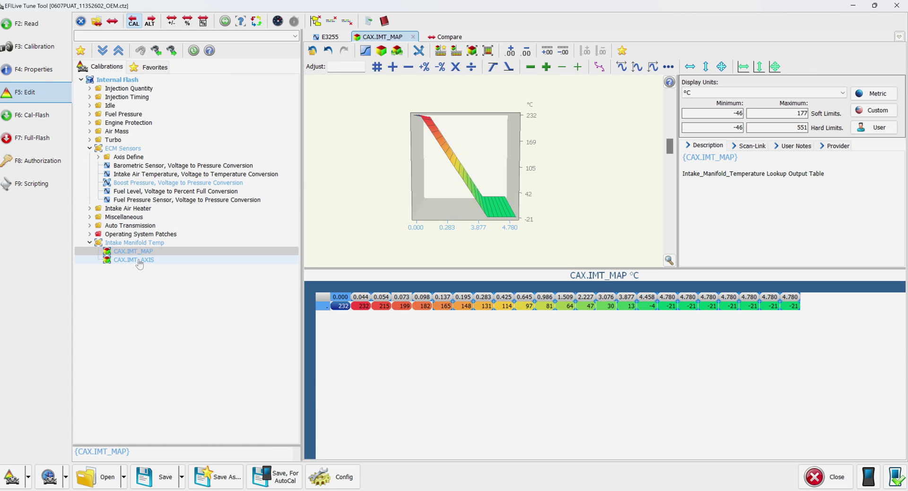
double_click(138, 259)
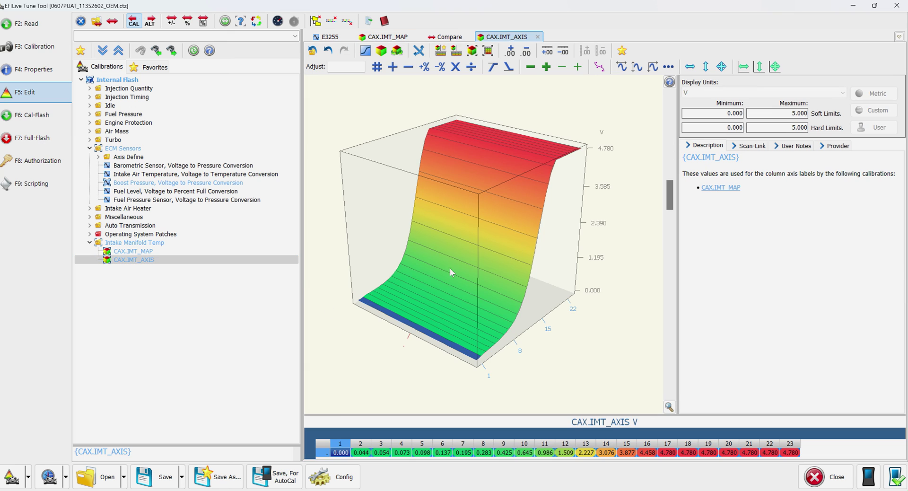
Save the modified tune as a new file named 0607PUAT_11352602_OEM_HW10B59_DEMO in the CMB HW10B59 folder
left_click(182, 476)
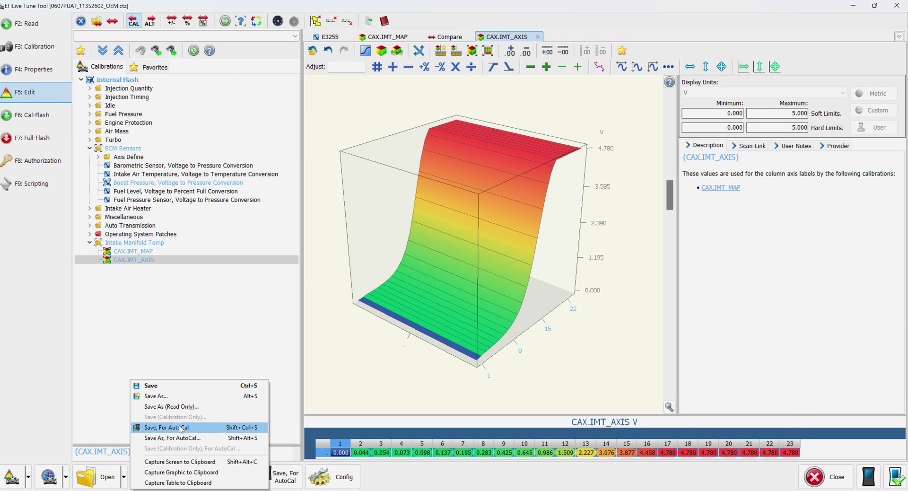
left_click(175, 395)
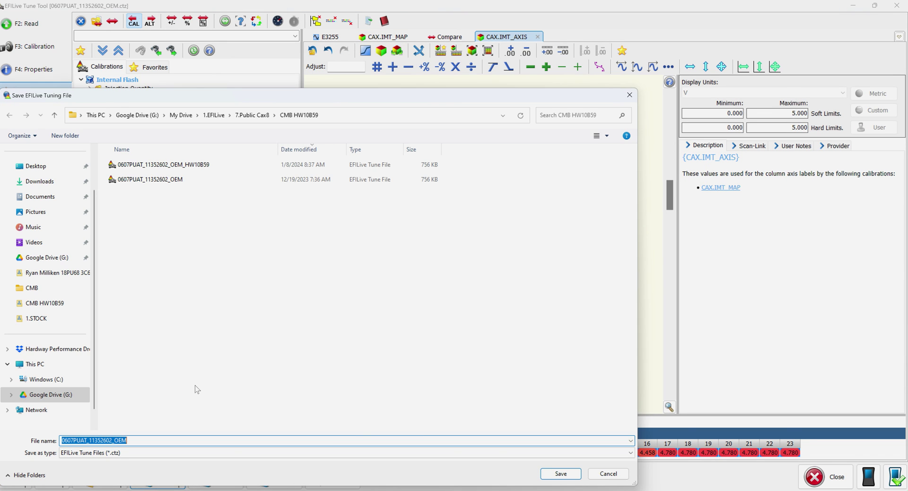
left_click(185, 167)
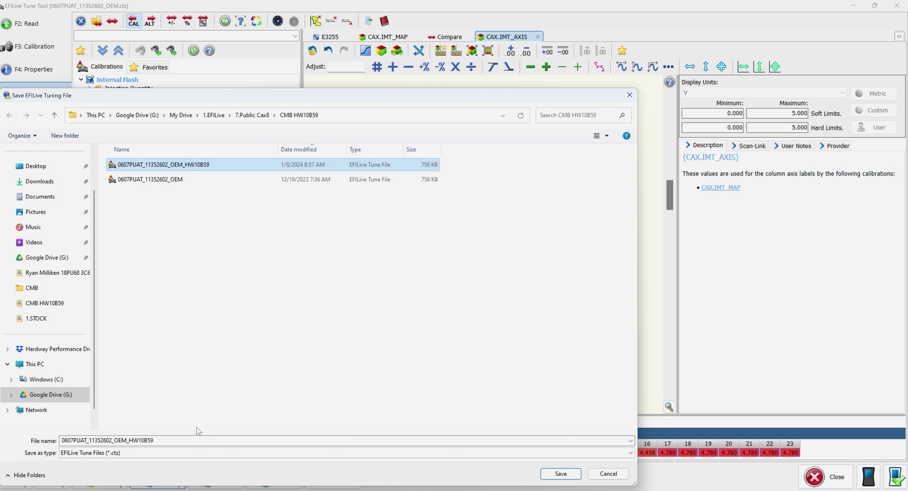
left_click(189, 438)
left_click(188, 440)
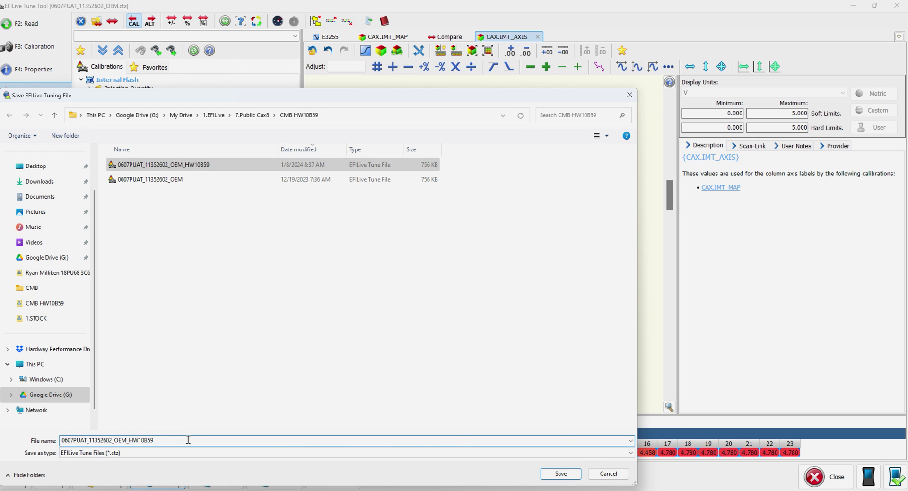
type("_DEMO")
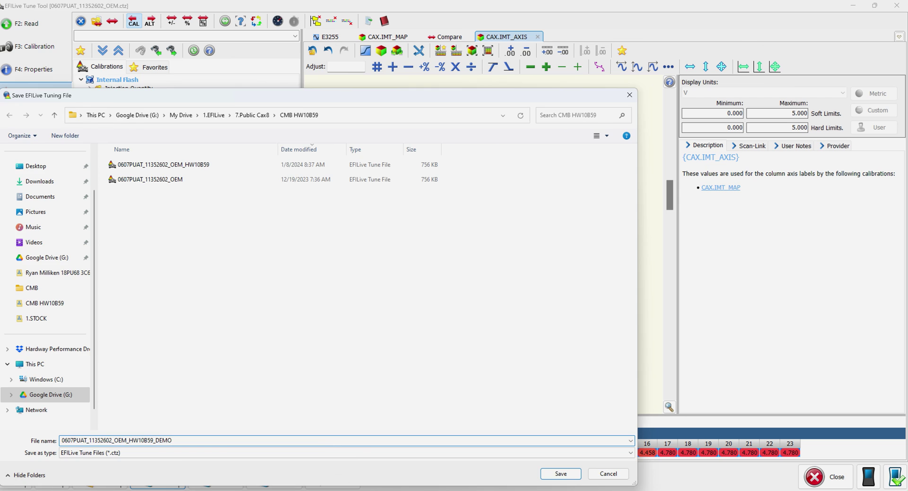
key("Return")
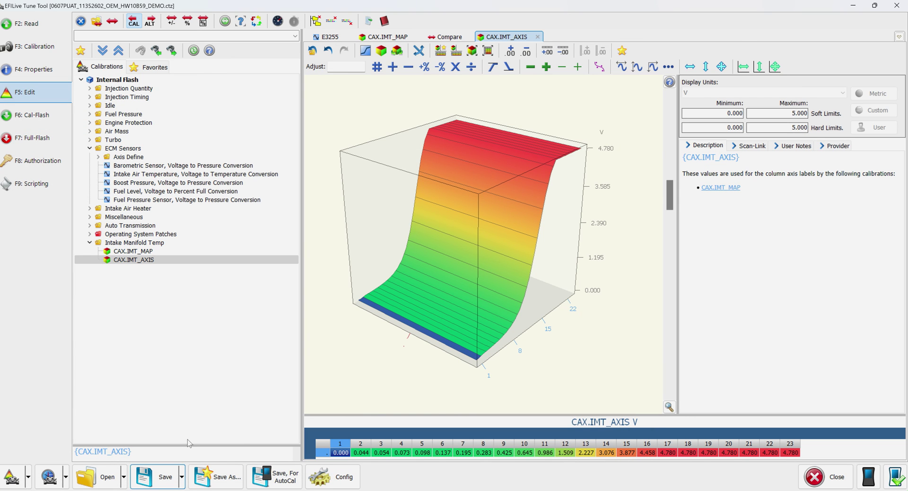